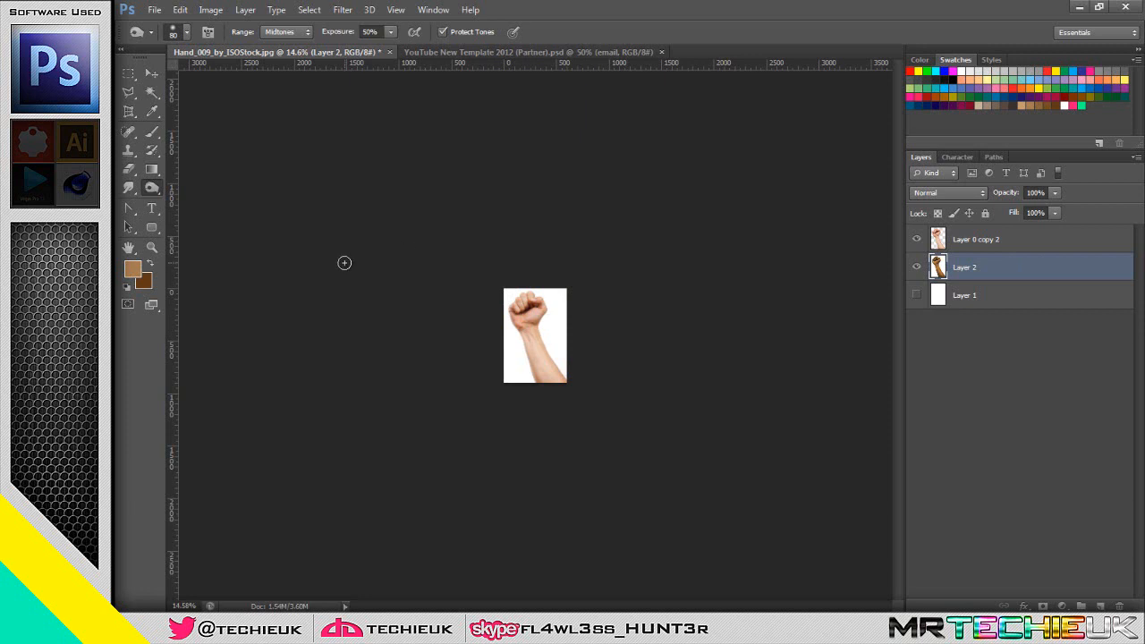
Step: Compare the light and dark arm versions by toggling the visibility of Layer 0 copy 2
{"action": "left_click", "coordinate": [917, 239]}
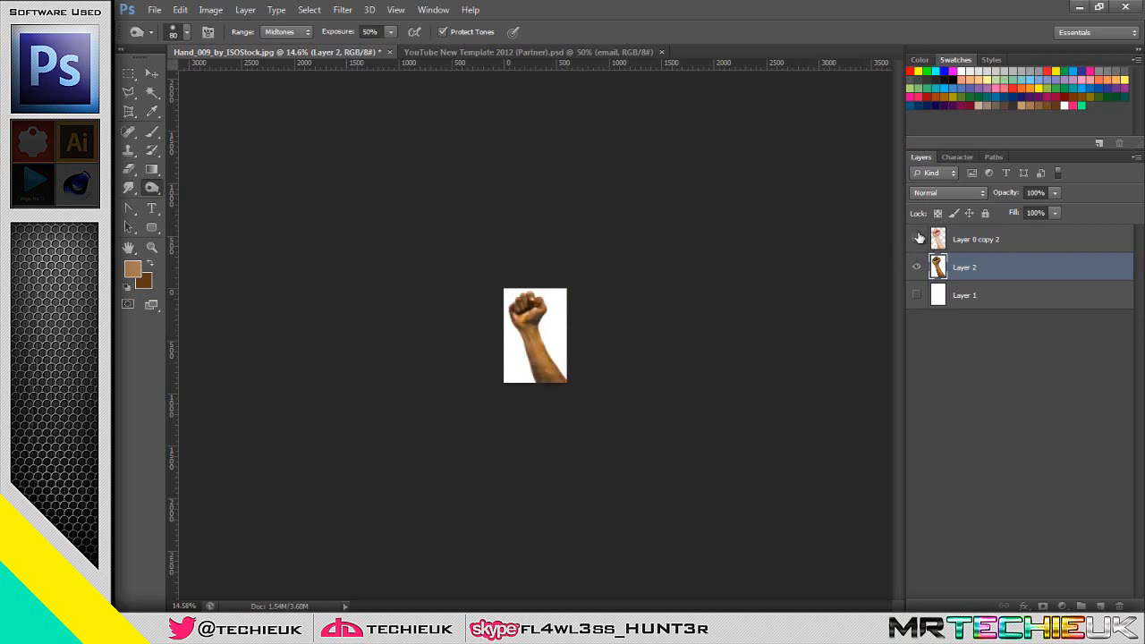
{"action": "left_click", "coordinate": [917, 238]}
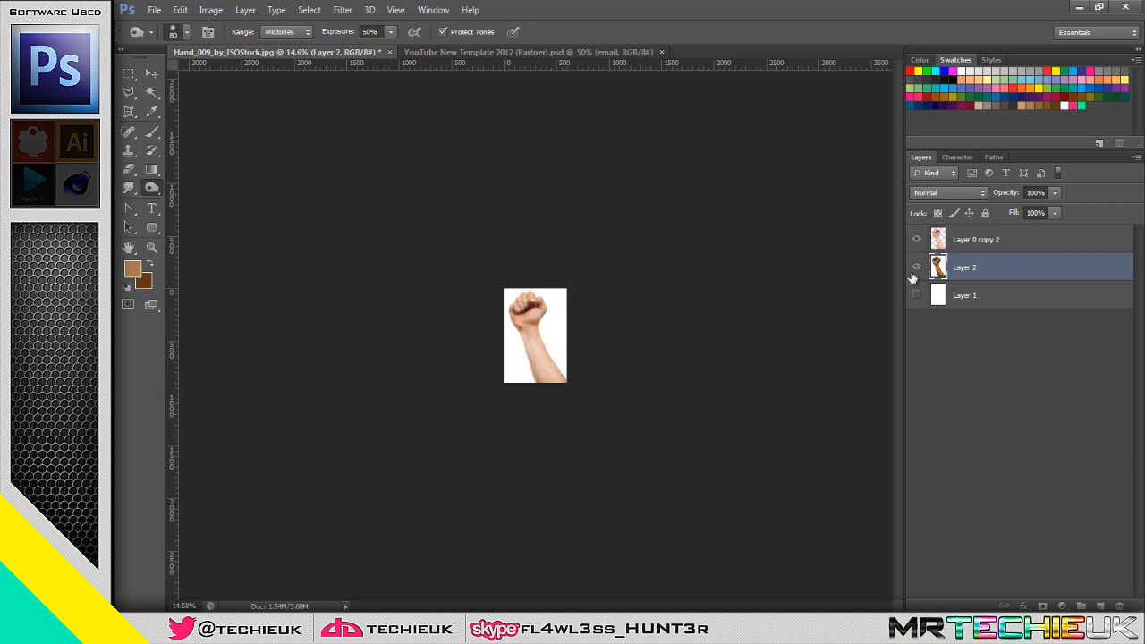
Step: Hide Layer 2, make Layer 0 copy 2 the active layer and switch to the Dodge tool
{"action": "left_click", "coordinate": [916, 268]}
{"action": "key", "text": "alt+bracketright"}
{"action": "key", "text": "ctrl+0"}
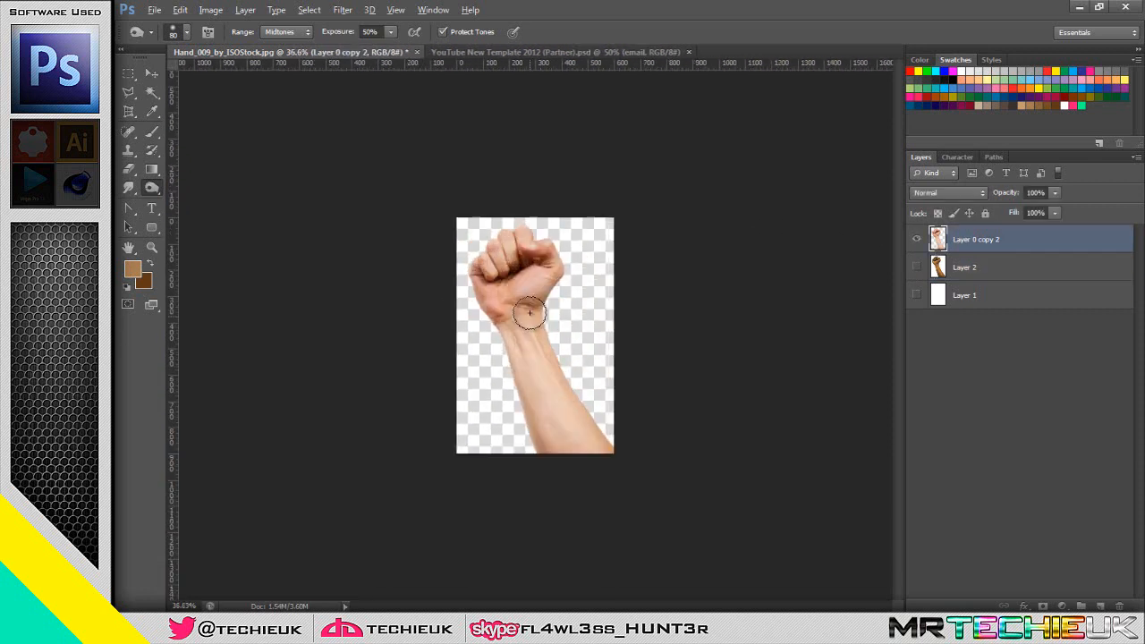
{"action": "left_click", "coordinate": [156, 190]}
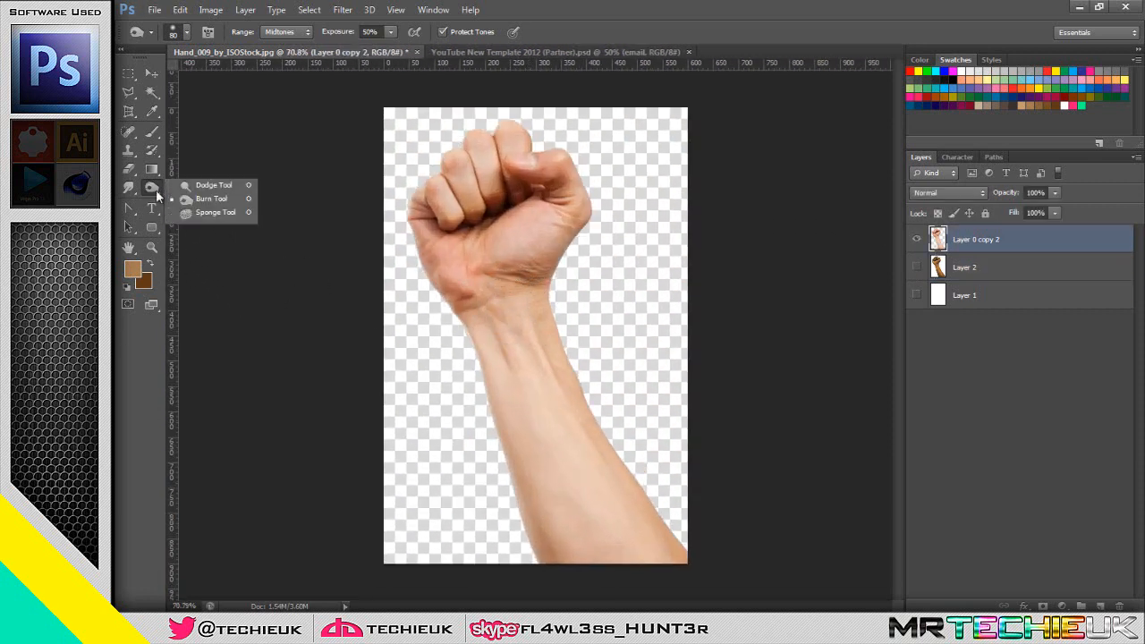
{"action": "left_click", "coordinate": [203, 186]}
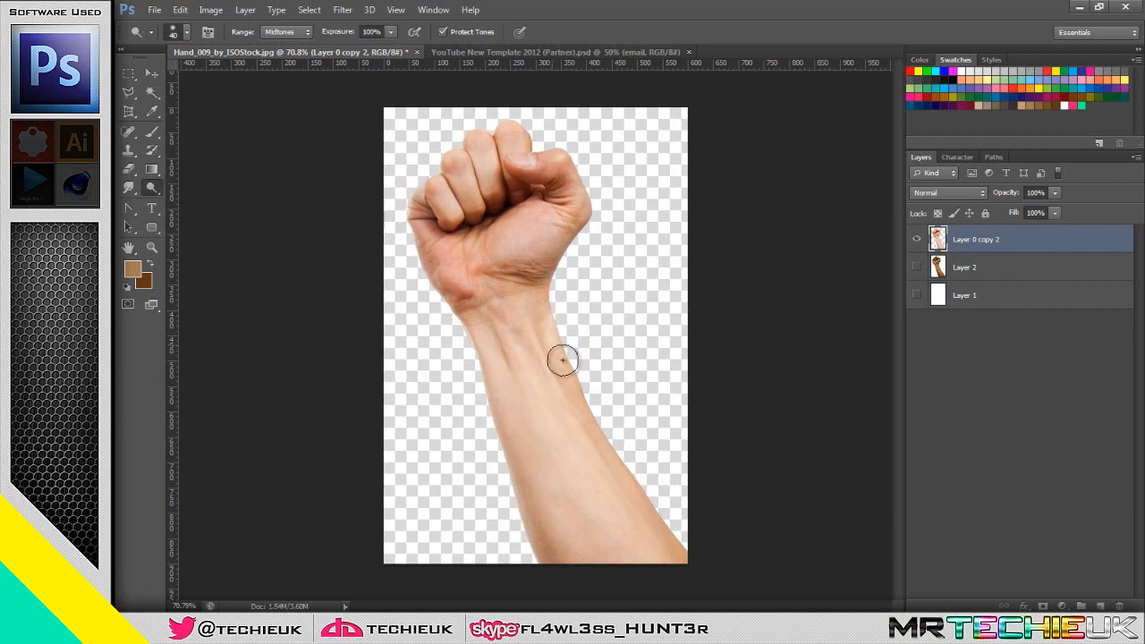
{"action": "mouse_move", "coordinate": [545, 325]}
{"action": "left_mouse_down"}
{"action": "mouse_move", "coordinate": [601, 464]}
{"action": "mouse_move", "coordinate": [552, 376]}
{"action": "mouse_move", "coordinate": [640, 531]}
{"action": "left_mouse_up"}
{"action": "mouse_move", "coordinate": [589, 402]}
{"action": "left_mouse_down"}
{"action": "mouse_move", "coordinate": [640, 545]}
{"action": "mouse_move", "coordinate": [605, 453]}
{"action": "mouse_move", "coordinate": [642, 511]}
{"action": "left_mouse_up"}
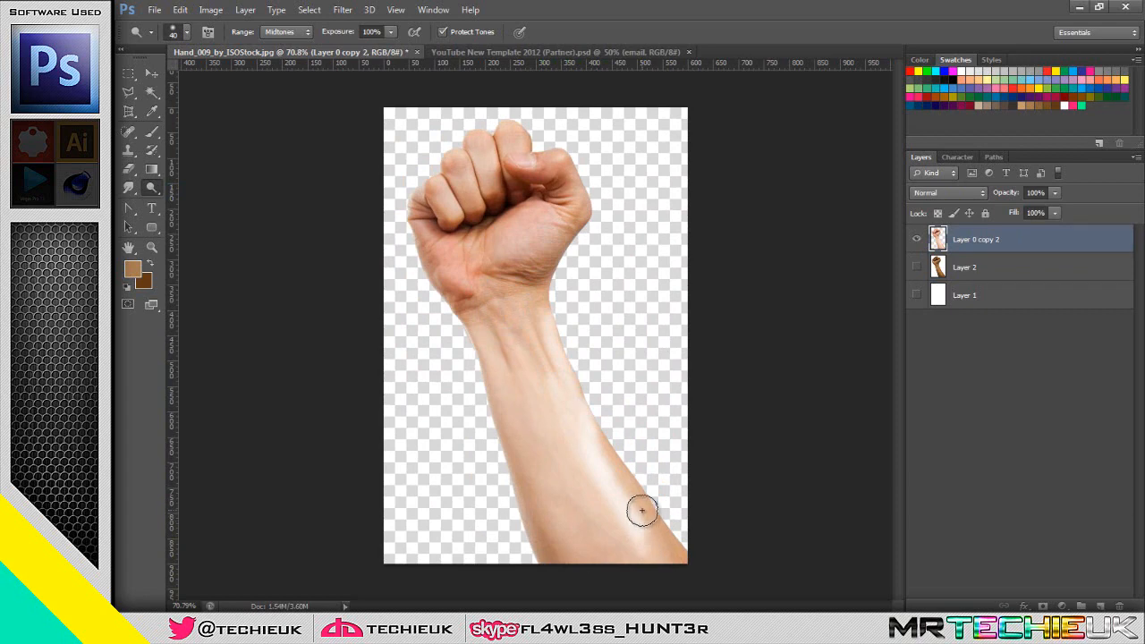
{"action": "key", "text": "ctrl+alt+z"}
{"action": "key", "text": "ctrl+alt+z"}
{"action": "key", "text": "ctrl+alt+z"}
{"action": "key", "text": "ctrl+alt+z"}
{"action": "key", "text": "ctrl+alt+z"}
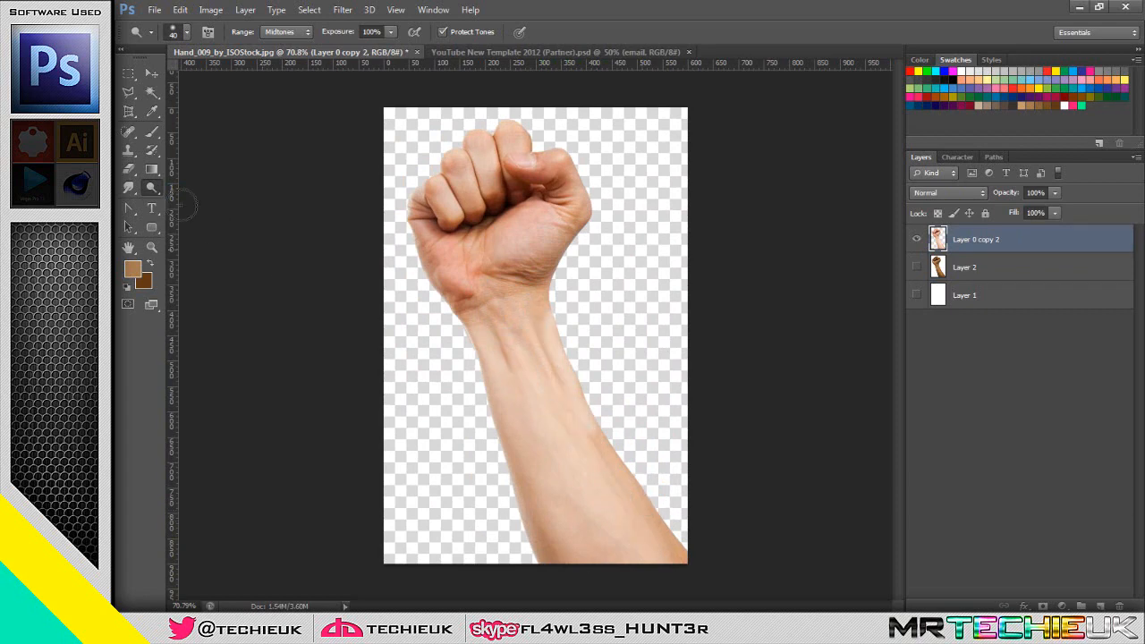
Step: Set the Dodge brush size to 100 px and lighten the right side of the arm from wrist to elbow
{"action": "left_click", "coordinate": [180, 34]}
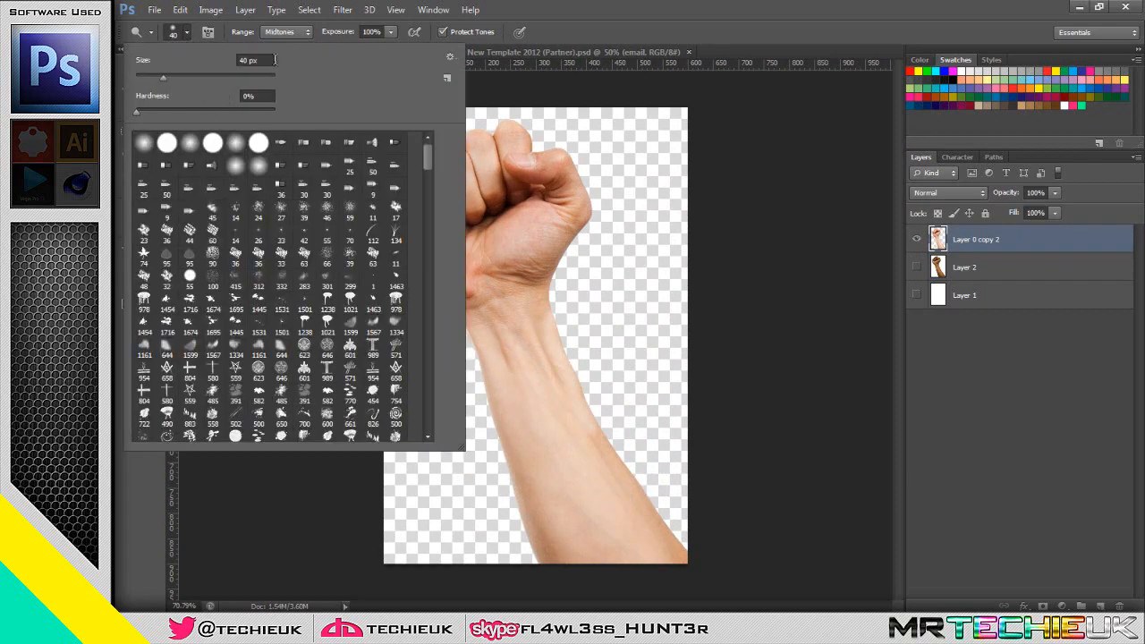
{"action": "type", "text": "100"}
{"action": "key", "text": "Return"}
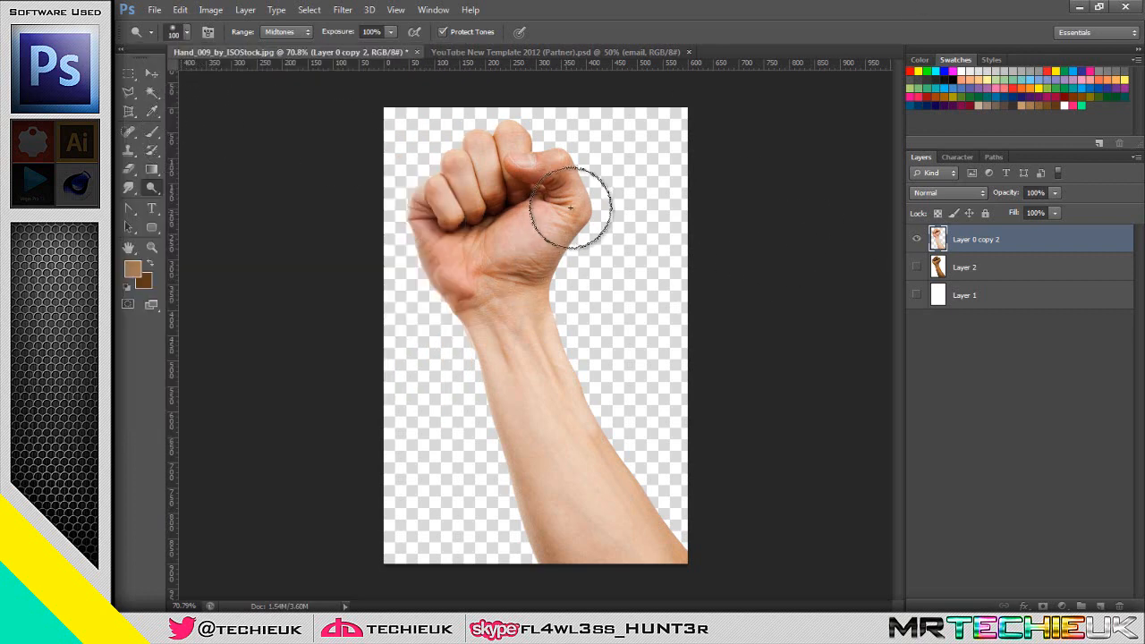
{"action": "mouse_move", "coordinate": [562, 248]}
{"action": "left_mouse_down"}
{"action": "mouse_move", "coordinate": [555, 345]}
{"action": "mouse_move", "coordinate": [604, 479]}
{"action": "mouse_move", "coordinate": [586, 428]}
{"action": "mouse_move", "coordinate": [655, 542]}
{"action": "mouse_move", "coordinate": [614, 480]}
{"action": "mouse_move", "coordinate": [660, 530]}
{"action": "mouse_move", "coordinate": [607, 466]}
{"action": "mouse_move", "coordinate": [656, 527]}
{"action": "left_mouse_up"}
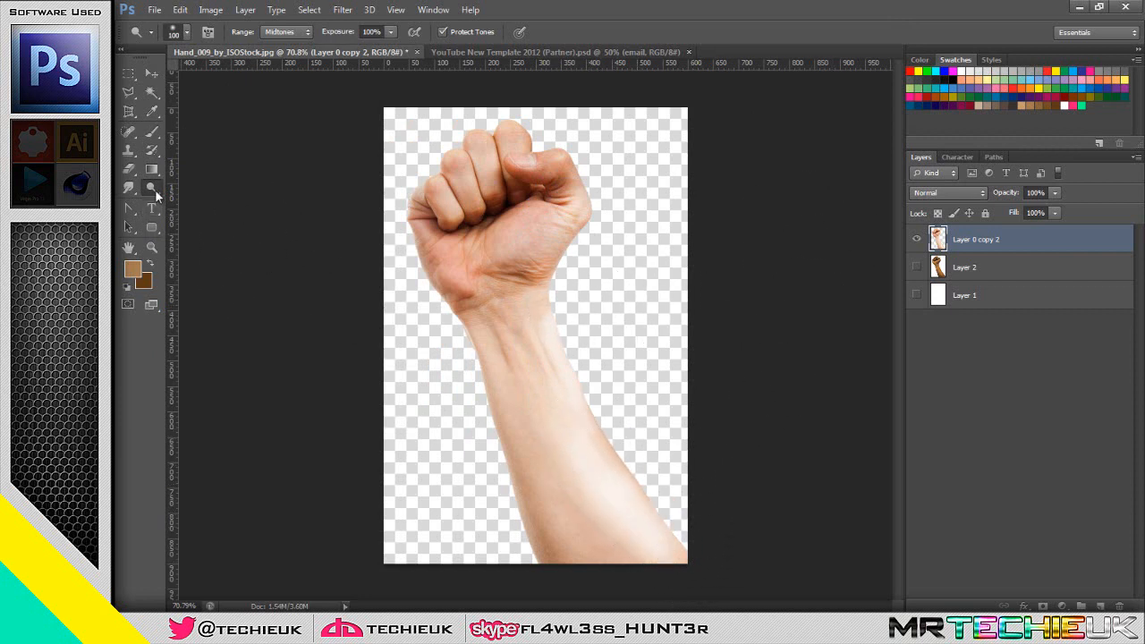
Step: Darken the shadow side of the fist and the left side of the forearm with the Burn tool
{"action": "right_click", "coordinate": [155, 192]}
{"action": "left_click", "coordinate": [215, 198]}
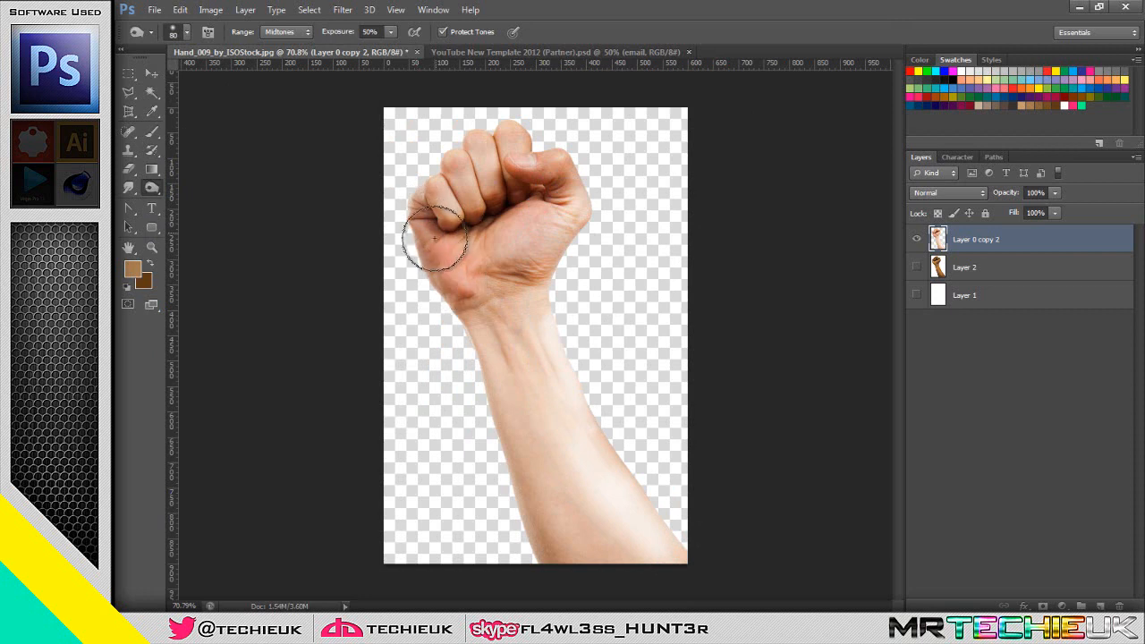
{"action": "left_click_drag", "start_coordinate": [542, 483], "coordinate": [547, 531]}
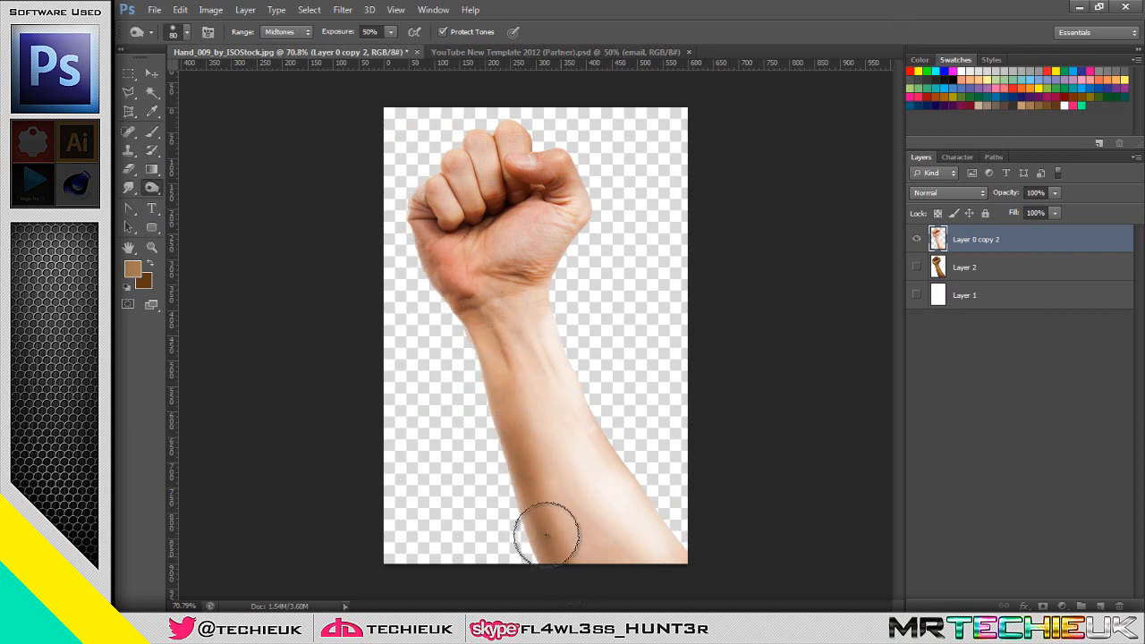
{"action": "right_click", "coordinate": [154, 191]}
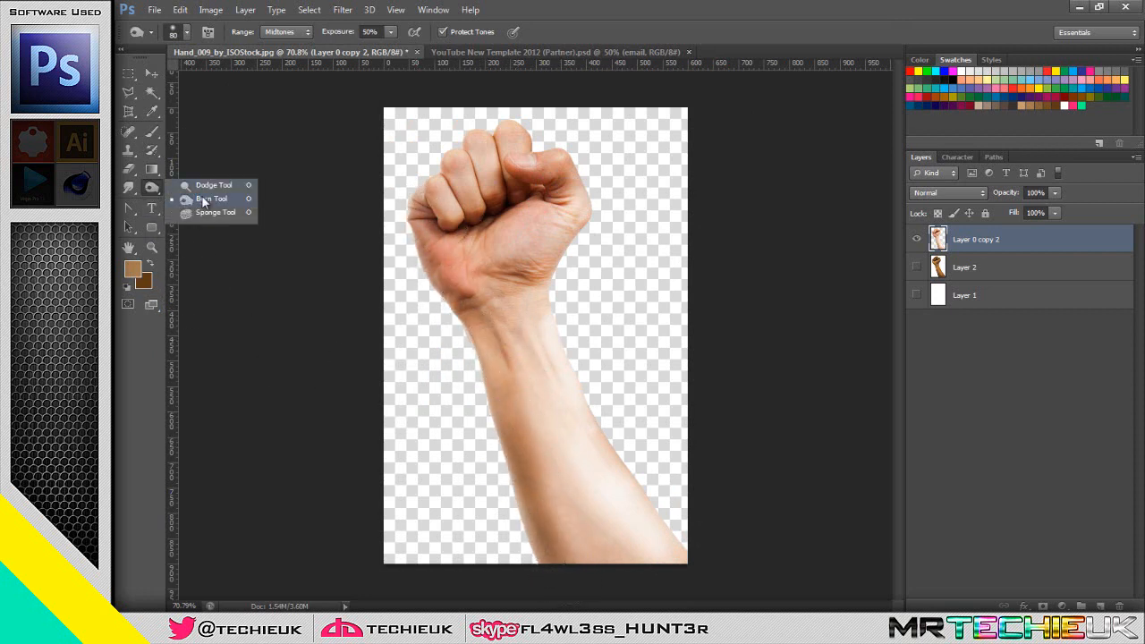
{"action": "left_click", "coordinate": [203, 201]}
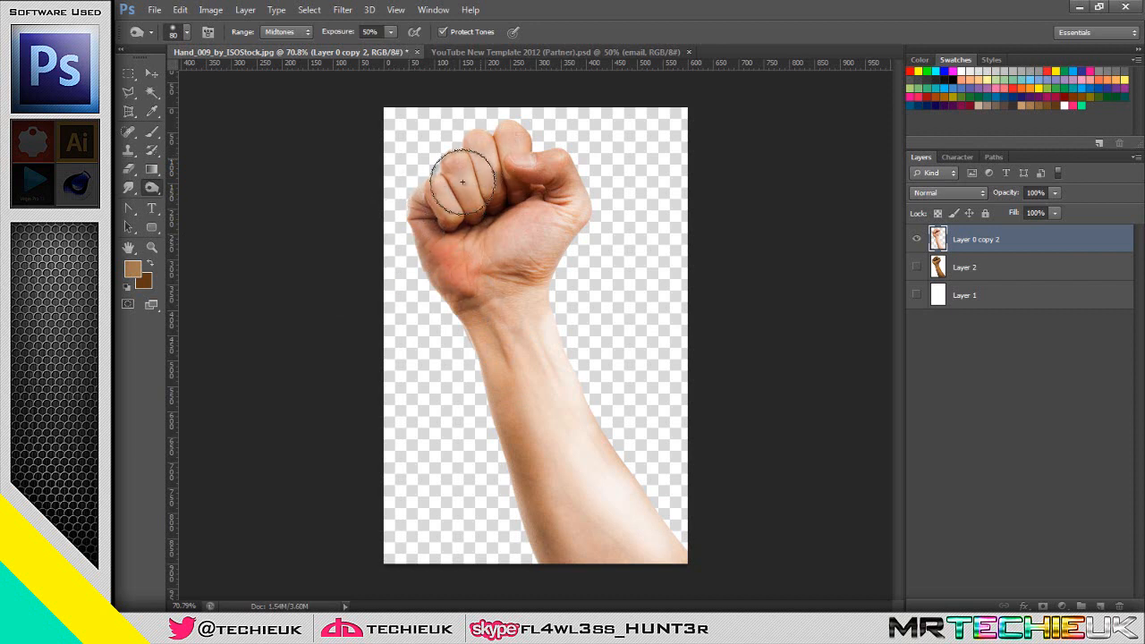
{"action": "mouse_move", "coordinate": [462, 182]}
{"action": "left_mouse_down"}
{"action": "mouse_move", "coordinate": [476, 153]}
{"action": "mouse_move", "coordinate": [461, 197]}
{"action": "mouse_move", "coordinate": [497, 139]}
{"action": "mouse_move", "coordinate": [525, 167]}
{"action": "mouse_move", "coordinate": [467, 173]}
{"action": "mouse_move", "coordinate": [429, 220]}
{"action": "mouse_move", "coordinate": [576, 540]}
{"action": "mouse_move", "coordinate": [526, 487]}
{"action": "mouse_move", "coordinate": [586, 550]}
{"action": "mouse_move", "coordinate": [577, 566]}
{"action": "mouse_move", "coordinate": [491, 480]}
{"action": "mouse_move", "coordinate": [541, 486]}
{"action": "mouse_move", "coordinate": [623, 579]}
{"action": "mouse_move", "coordinate": [531, 452]}
{"action": "mouse_move", "coordinate": [517, 333]}
{"action": "mouse_move", "coordinate": [596, 497]}
{"action": "left_mouse_up"}
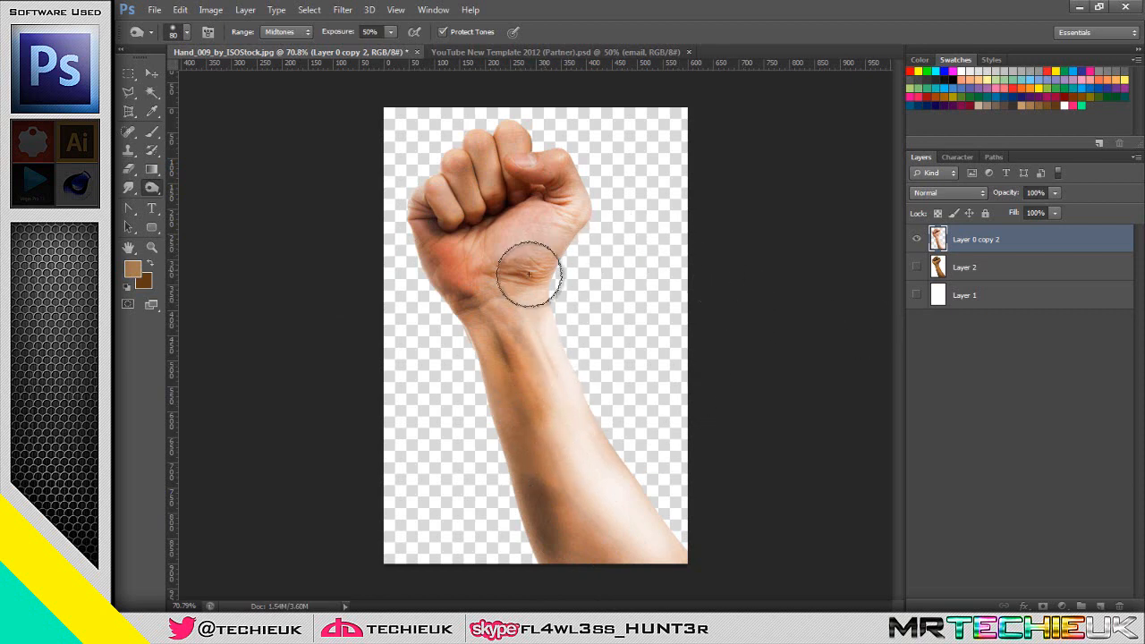
Step: Switch to the YouTube New Template 2012 (Partner).psd document and examine the soldier portrait beside the FLANDIES title
{"action": "left_click", "coordinate": [537, 53]}
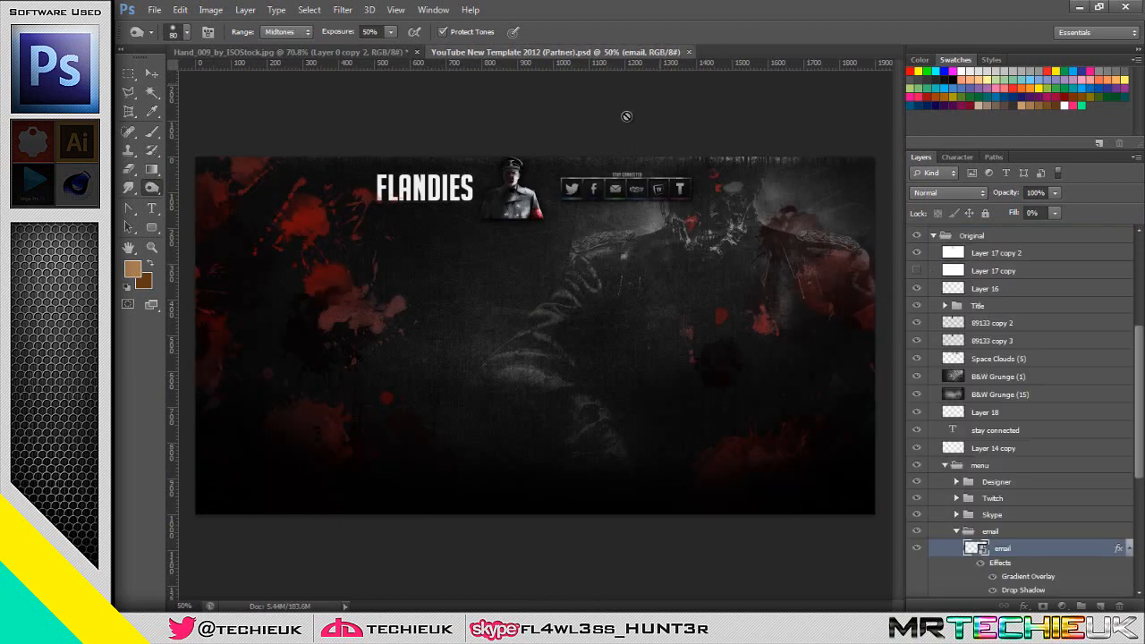
{"action": "scroll", "coordinate": [456, 202], "scroll_direction": "up", "scroll_amount": 1}
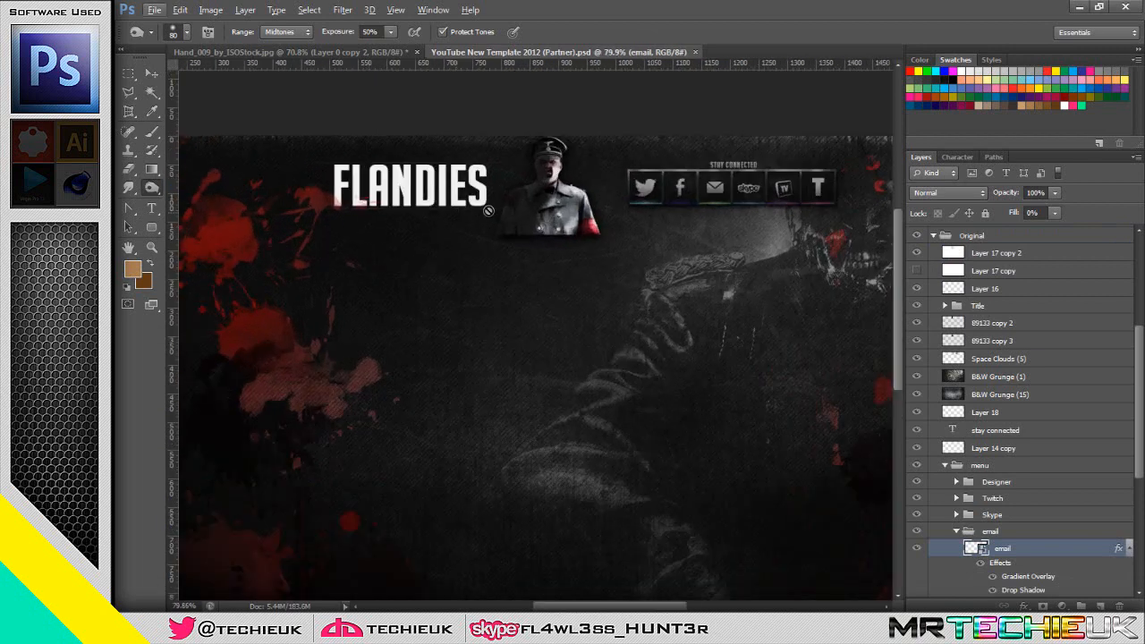
{"action": "scroll", "coordinate": [690, 220], "scroll_direction": "up", "scroll_amount": 2}
{"action": "scroll", "coordinate": [626, 242], "scroll_direction": "down", "scroll_amount": 1}
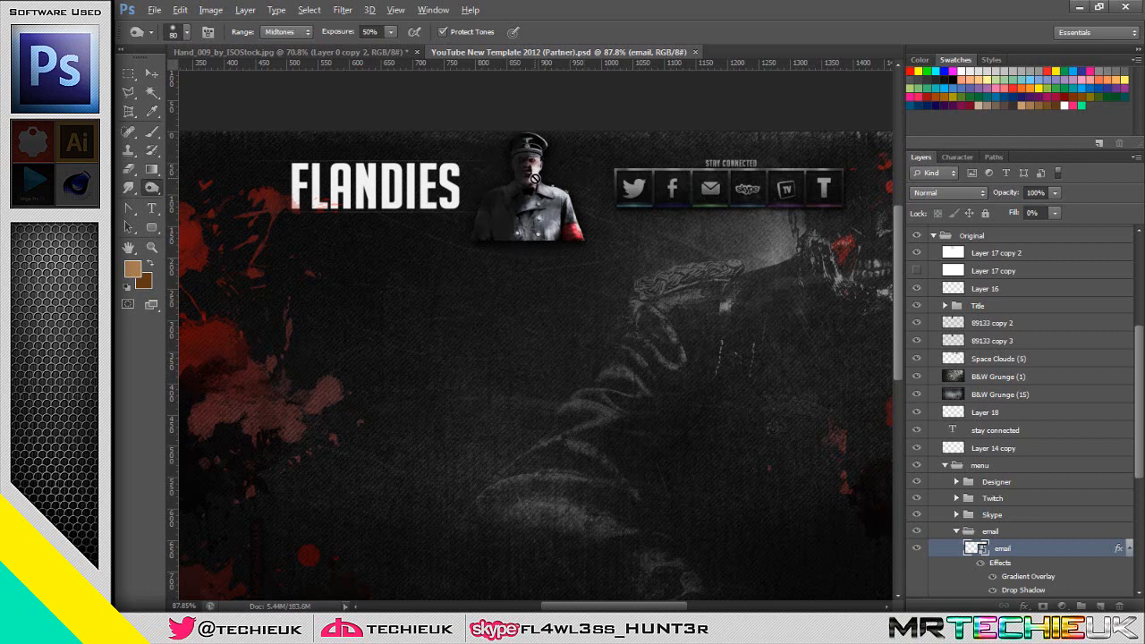
{"action": "scroll", "coordinate": [536, 179], "scroll_direction": "up", "scroll_amount": 3}
{"action": "scroll", "coordinate": [550, 183], "scroll_direction": "down", "scroll_amount": 2}
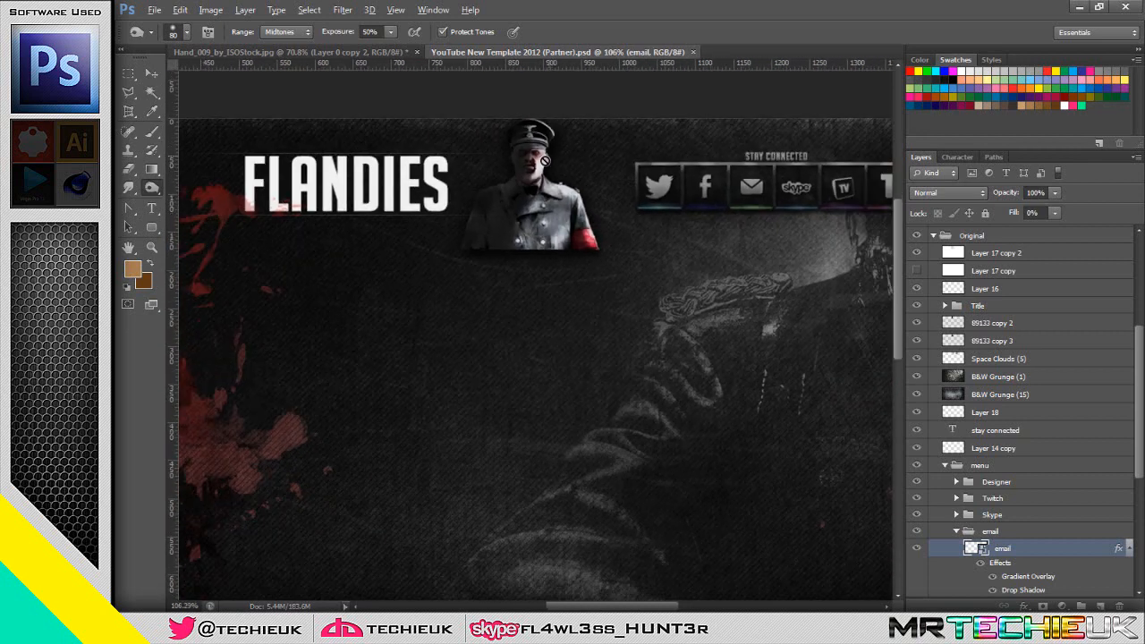
{"action": "scroll", "coordinate": [494, 194], "scroll_direction": "up", "scroll_amount": 1}
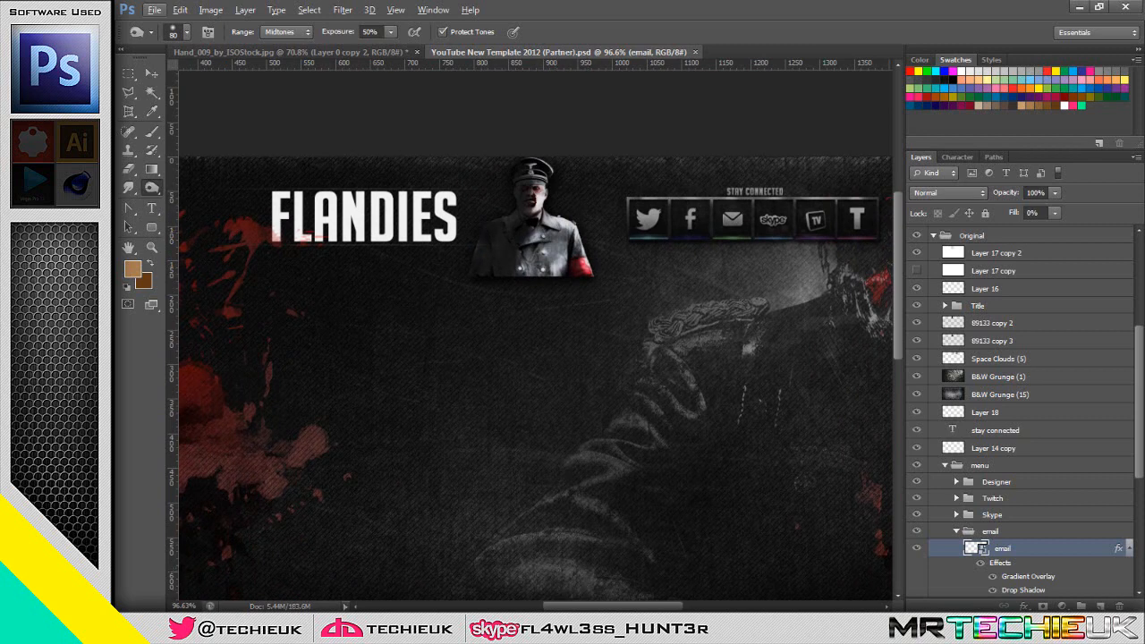
Step: Place the 89133 soldier picture from the people pictures folder into the YouTube template document
{"action": "key", "text": "alt+Tab"}
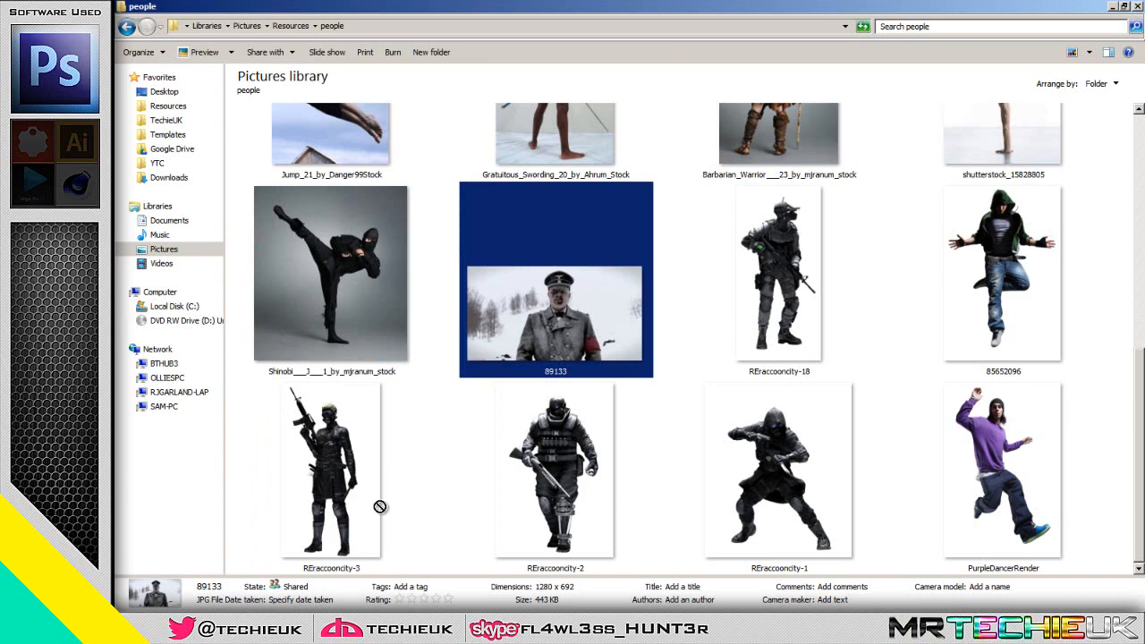
{"action": "key", "text": "alt+Tab"}
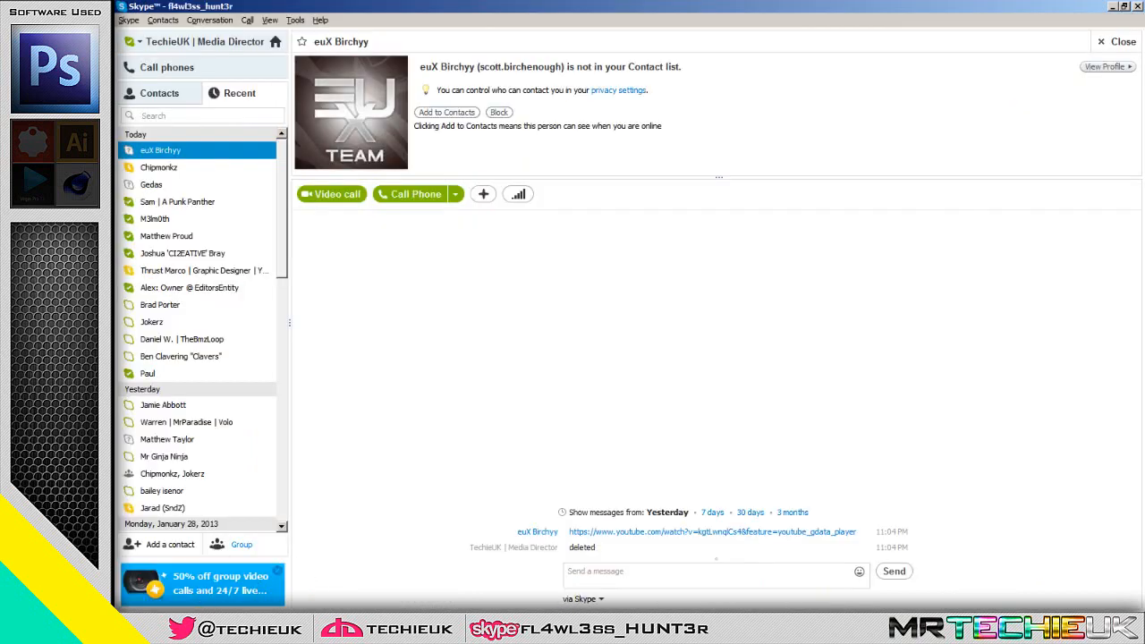
{"action": "key", "text": "alt+Tab"}
{"action": "key", "text": "ctrl+t"}
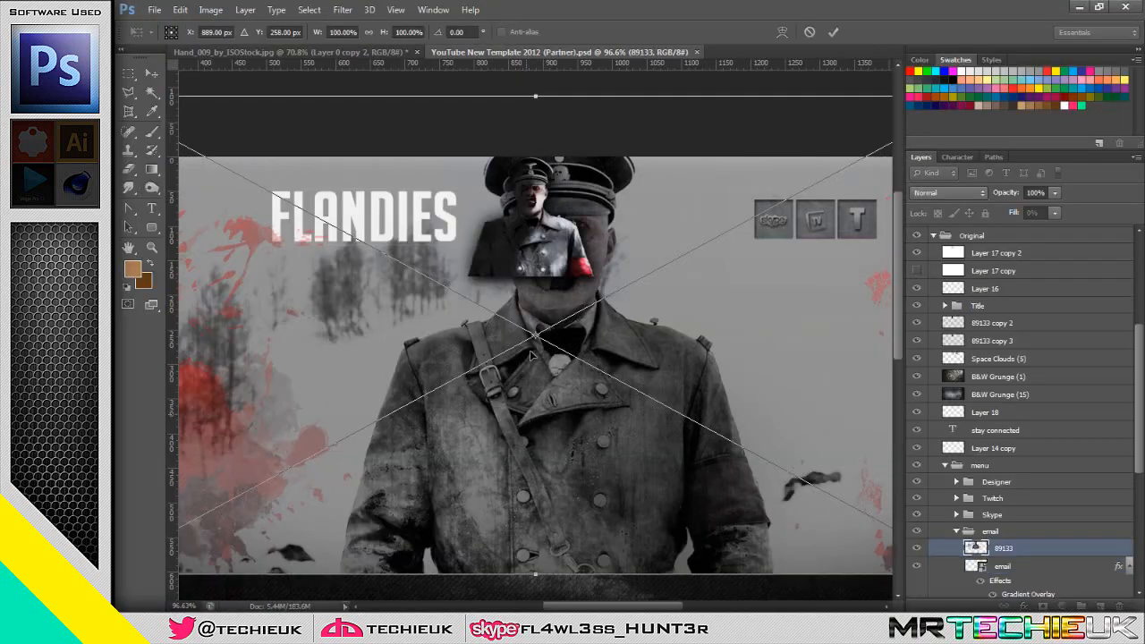
Step: Move the placed soldier picture to about X 854, Y 367 px and scale it to about 47.5%
{"action": "left_click_drag", "start_coordinate": [533, 356], "coordinate": [512, 450]}
{"action": "key", "text": "ctrl+0"}
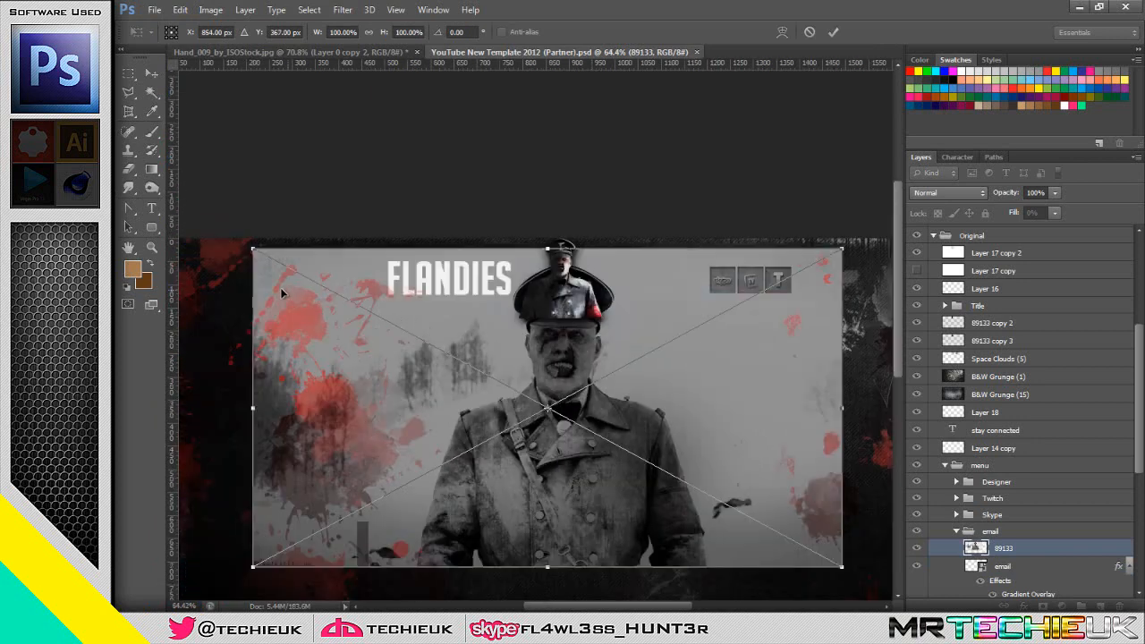
{"action": "mouse_move", "coordinate": [253, 250]}
{"action": "left_mouse_down"}
{"action": "mouse_move", "coordinate": [447, 369]}
{"action": "mouse_move", "coordinate": [398, 347]}
{"action": "left_mouse_up"}
{"action": "key", "text": "Return"}
{"action": "key", "text": "o"}
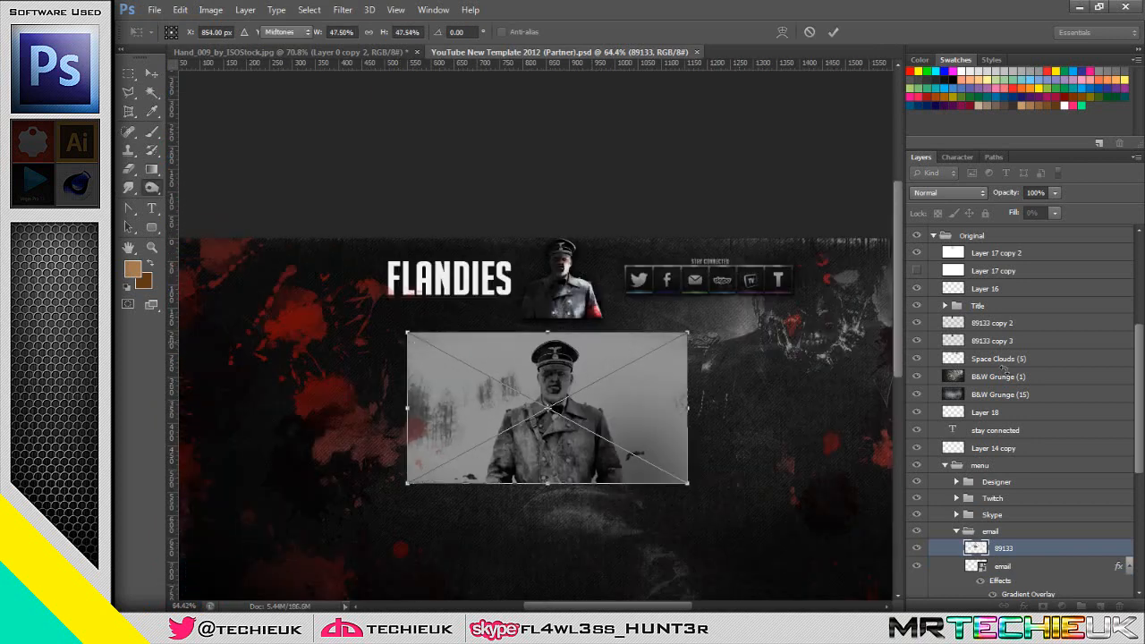
Step: Move the 89133 layer to the top of the layer stack and group all the other layers beneath it
{"action": "left_click_drag", "start_coordinate": [1006, 549], "coordinate": [1010, 225]}
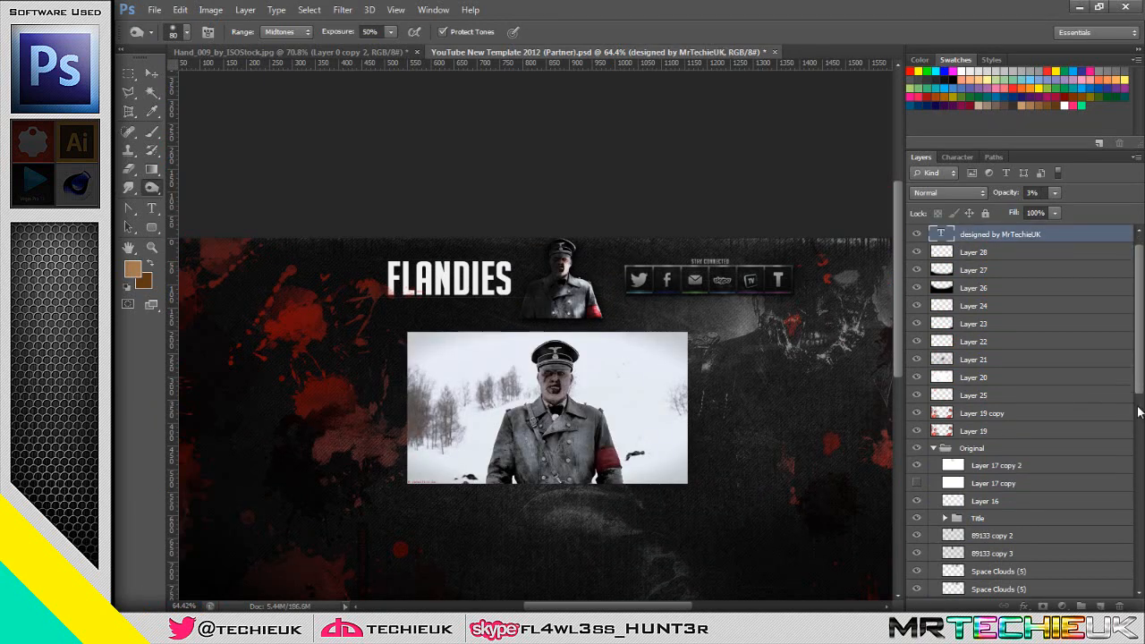
{"action": "scroll", "coordinate": [1140, 338], "scroll_direction": "down", "scroll_amount": 2}
{"action": "scroll", "coordinate": [1140, 338], "scroll_direction": "down", "scroll_amount": 5}
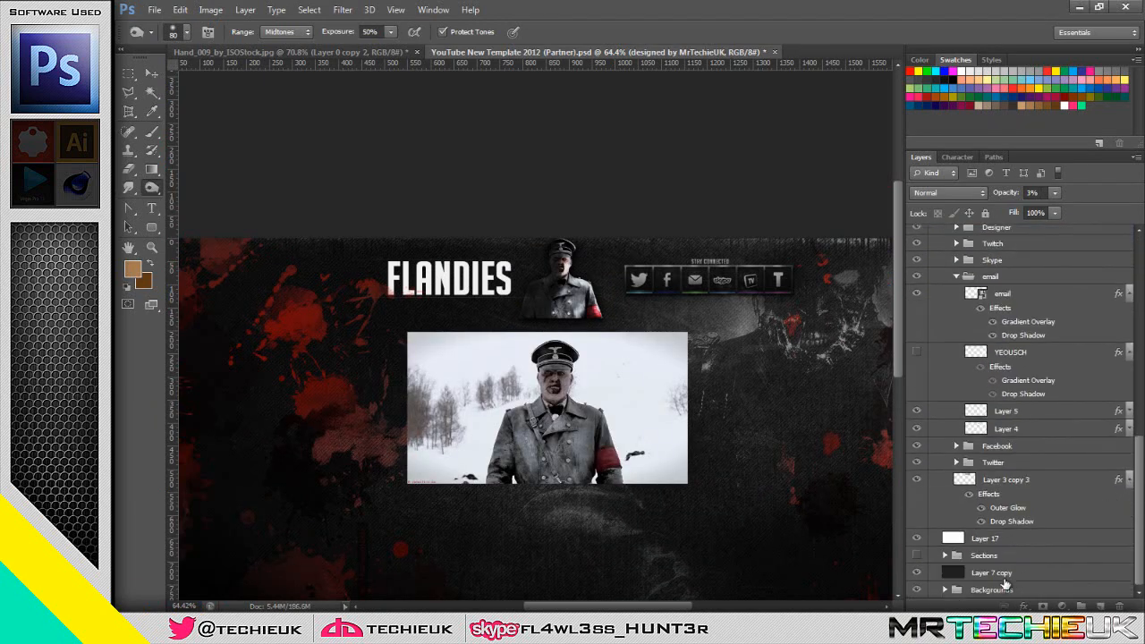
{"action": "left_click", "coordinate": [1004, 582], "text": "shift"}
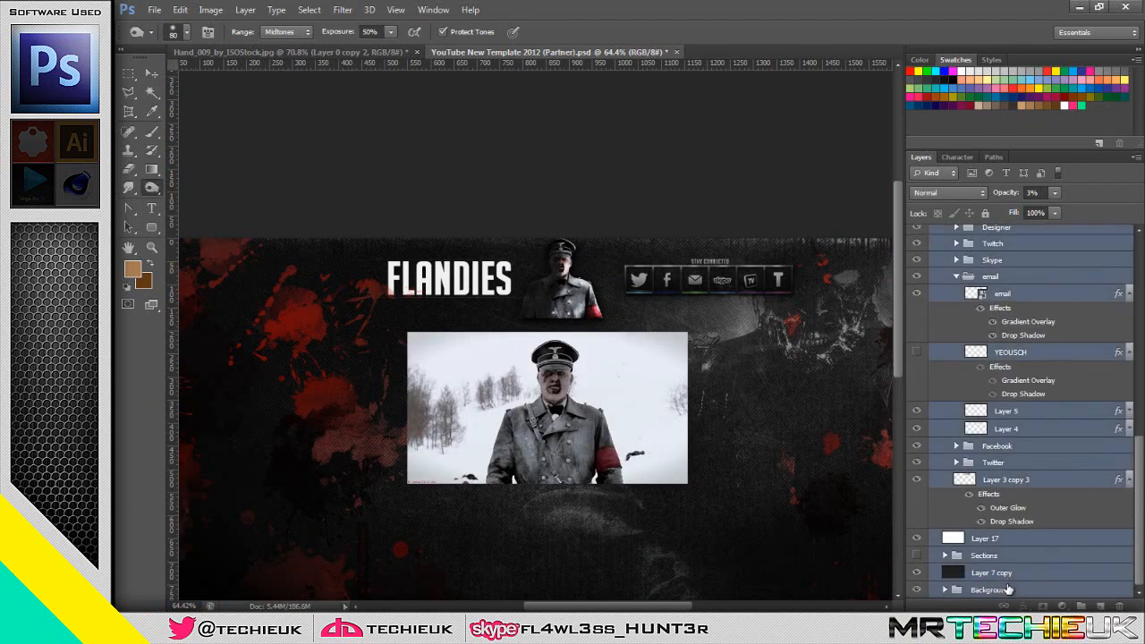
{"action": "key", "text": "ctrl+g"}
{"action": "left_click", "coordinate": [980, 236]}
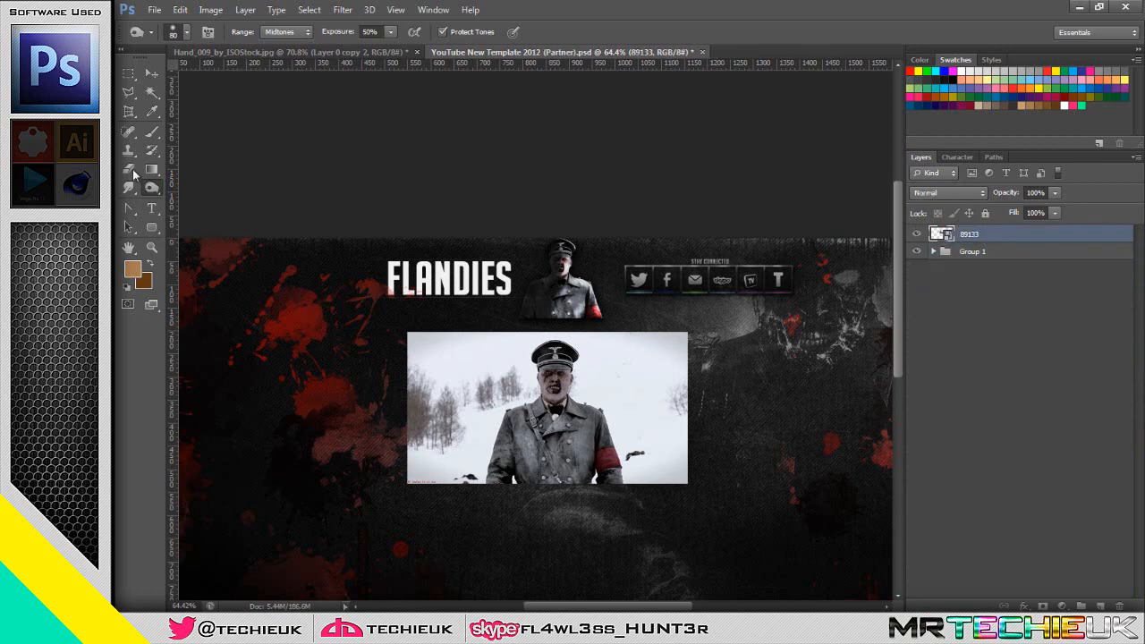
Step: Rasterize the 89133 layer and delete the white snowy background around the soldier using a Magic Wand selection
{"action": "left_click", "coordinate": [152, 91]}
{"action": "left_click", "coordinate": [492, 384]}
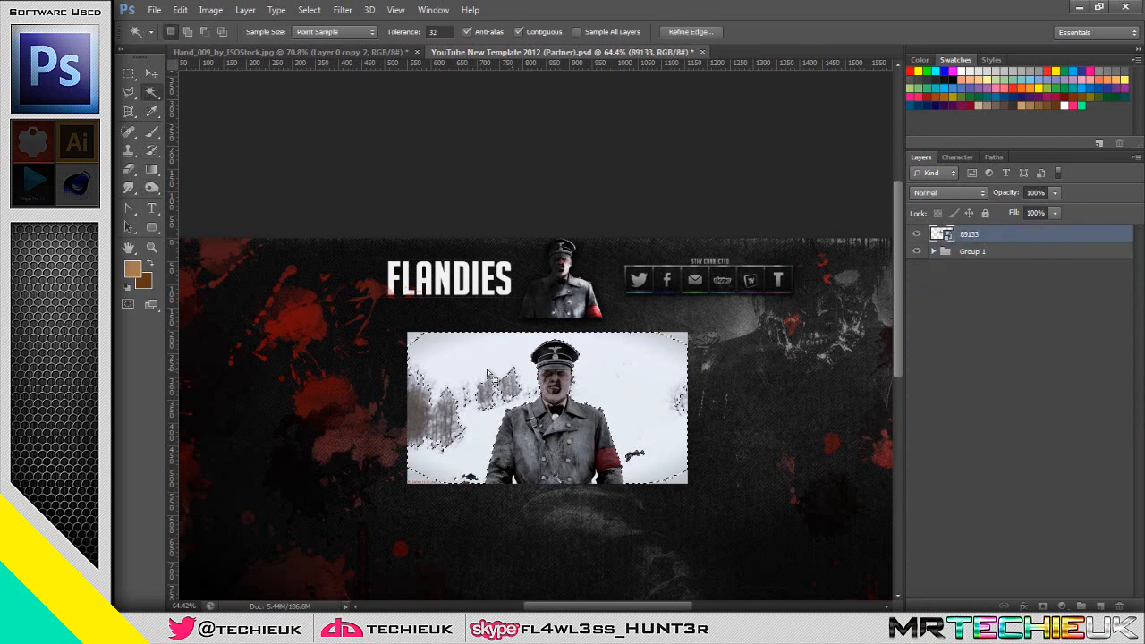
{"action": "key", "text": "Delete"}
{"action": "left_click", "coordinate": [631, 239]}
{"action": "right_click", "coordinate": [1044, 238]}
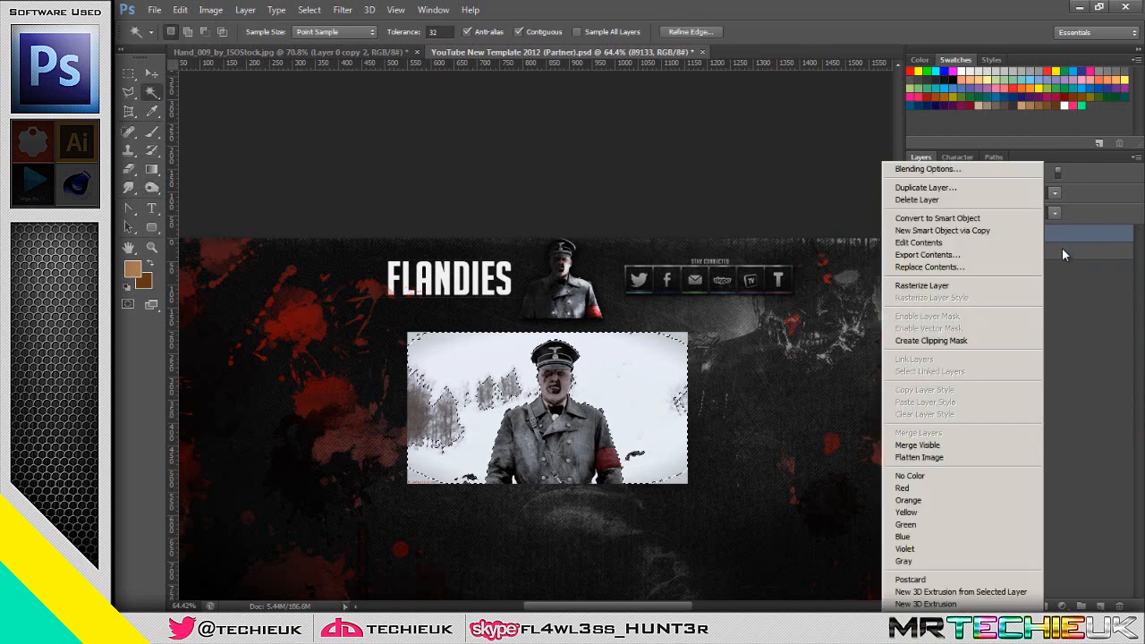
{"action": "left_click", "coordinate": [921, 286]}
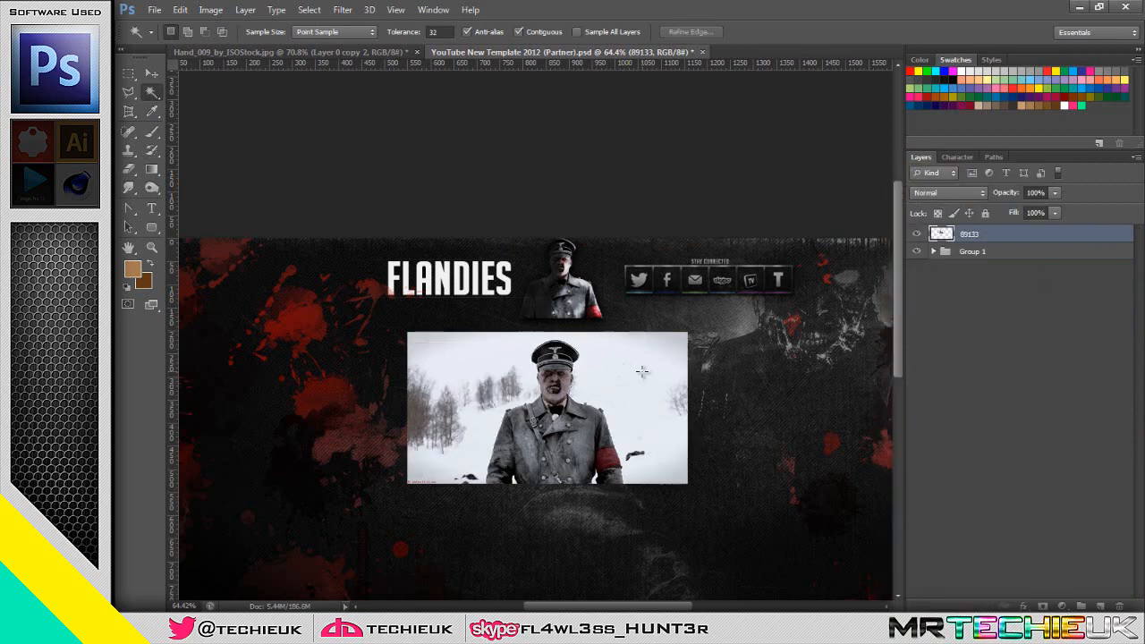
{"action": "key", "text": "Delete"}
{"action": "key", "text": "ctrl+d"}
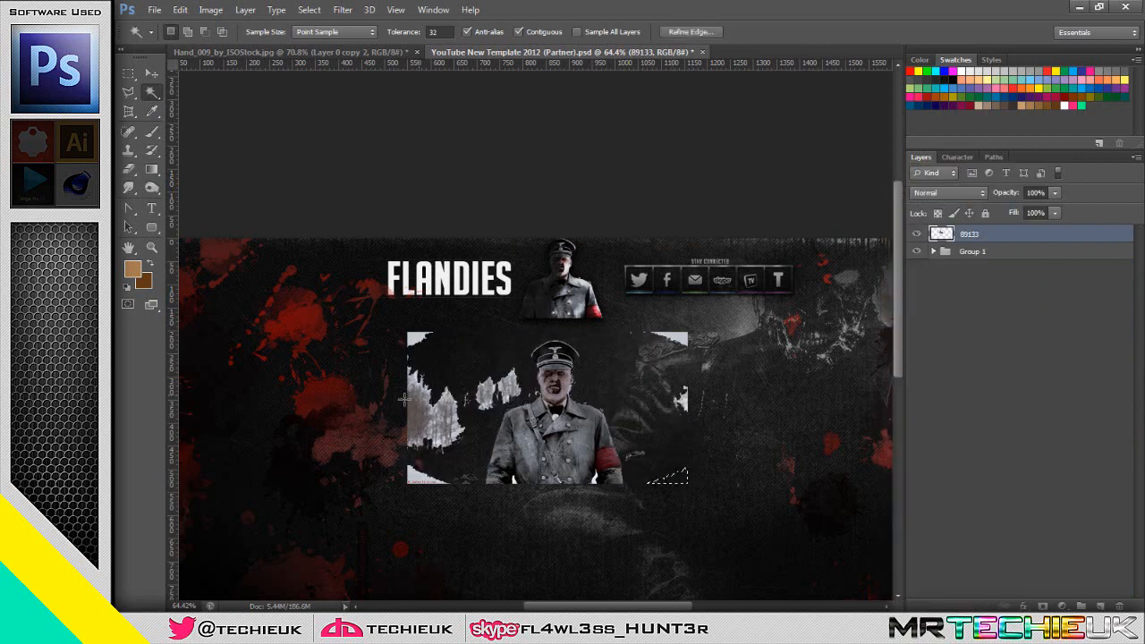
{"action": "left_click", "coordinate": [548, 178]}
Step: Erase the leftover background patches around the soldier with a 66 px Eraser
{"action": "key", "text": "b"}
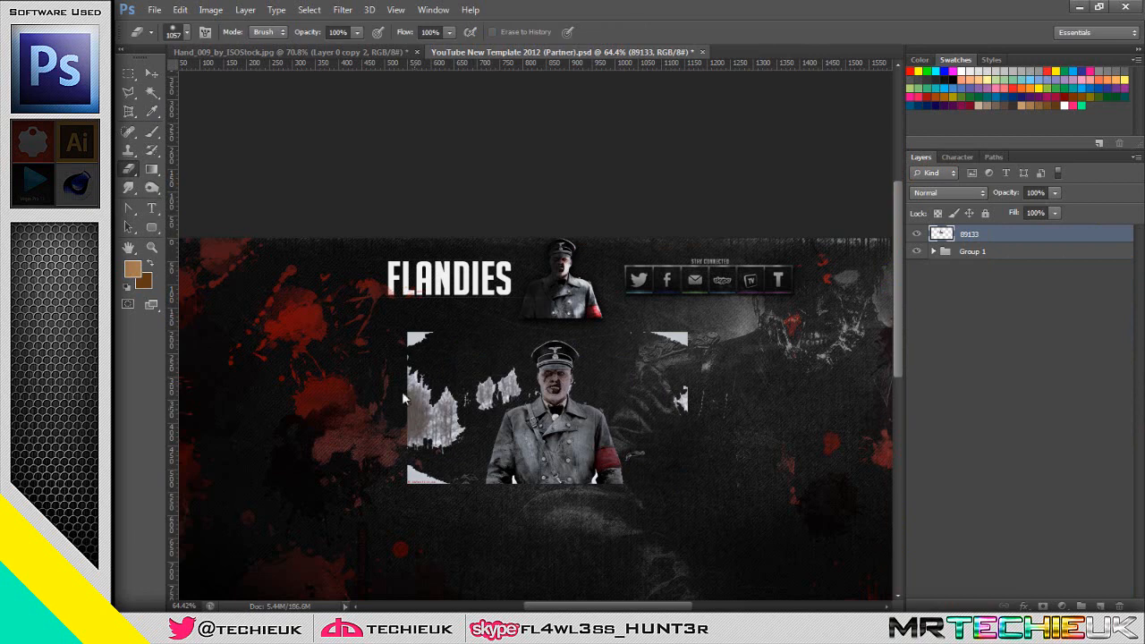
{"action": "left_click", "coordinate": [183, 33]}
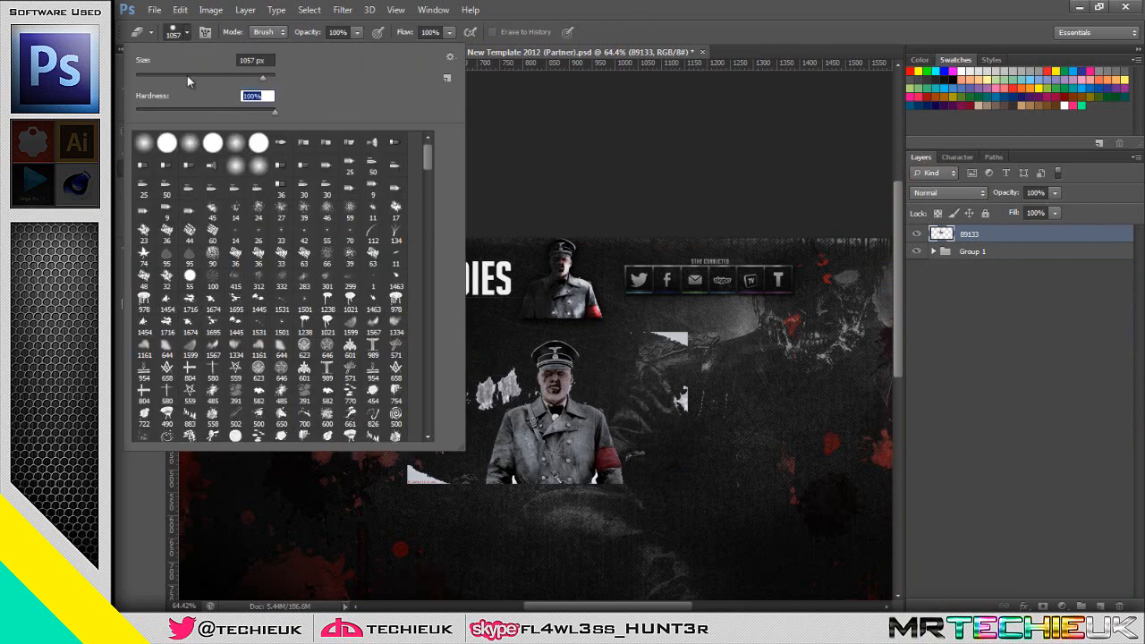
{"action": "left_click_drag", "start_coordinate": [187, 76], "coordinate": [162, 79]}
{"action": "key", "text": "Return"}
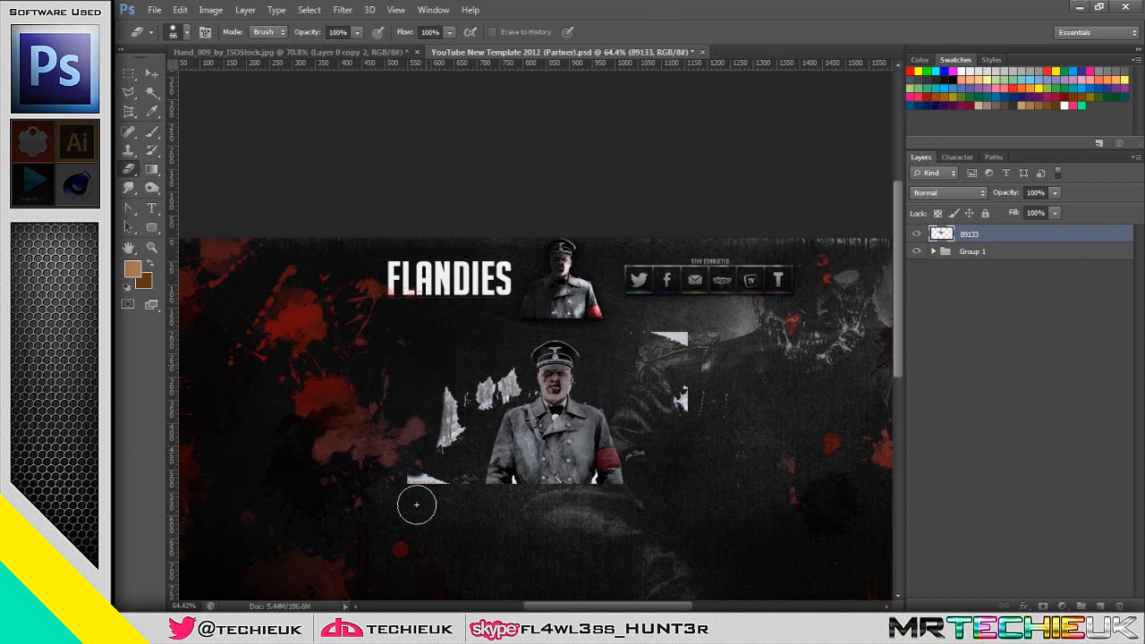
{"action": "left_click_drag", "start_coordinate": [416, 505], "coordinate": [444, 463]}
{"action": "mouse_move", "coordinate": [472, 399]}
{"action": "left_mouse_down"}
{"action": "mouse_move", "coordinate": [445, 404]}
{"action": "mouse_move", "coordinate": [472, 375]}
{"action": "mouse_move", "coordinate": [474, 398]}
{"action": "mouse_move", "coordinate": [525, 385]}
{"action": "left_mouse_up"}
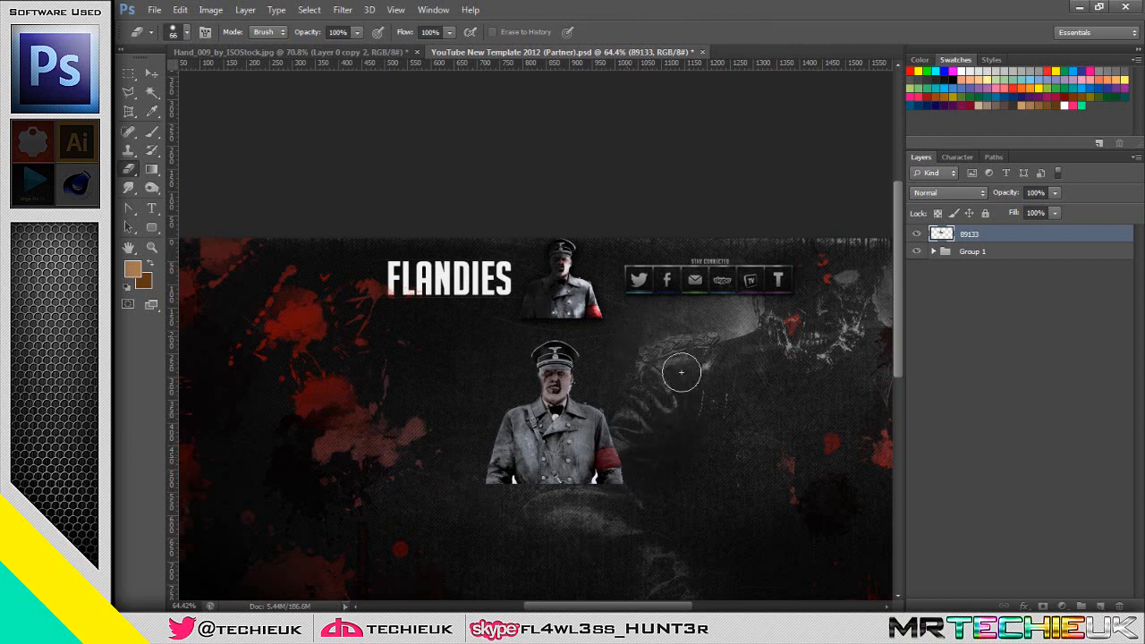
Step: Try the Darken blend mode on the 89133 layer and set it back to Normal
{"action": "left_click", "coordinate": [945, 192]}
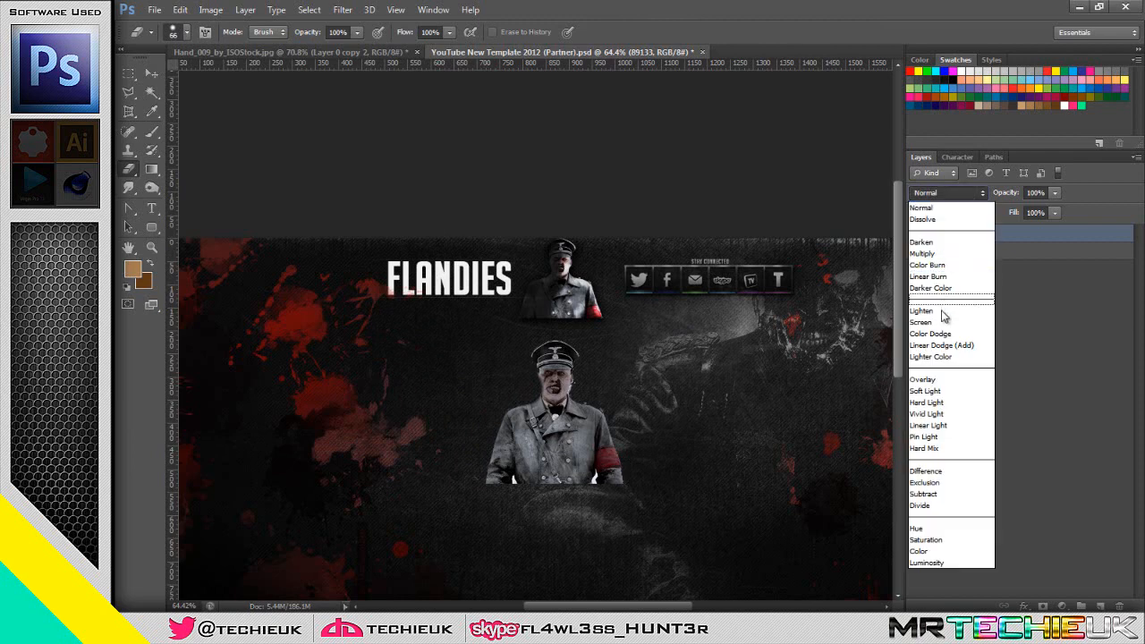
{"action": "left_click", "coordinate": [941, 234]}
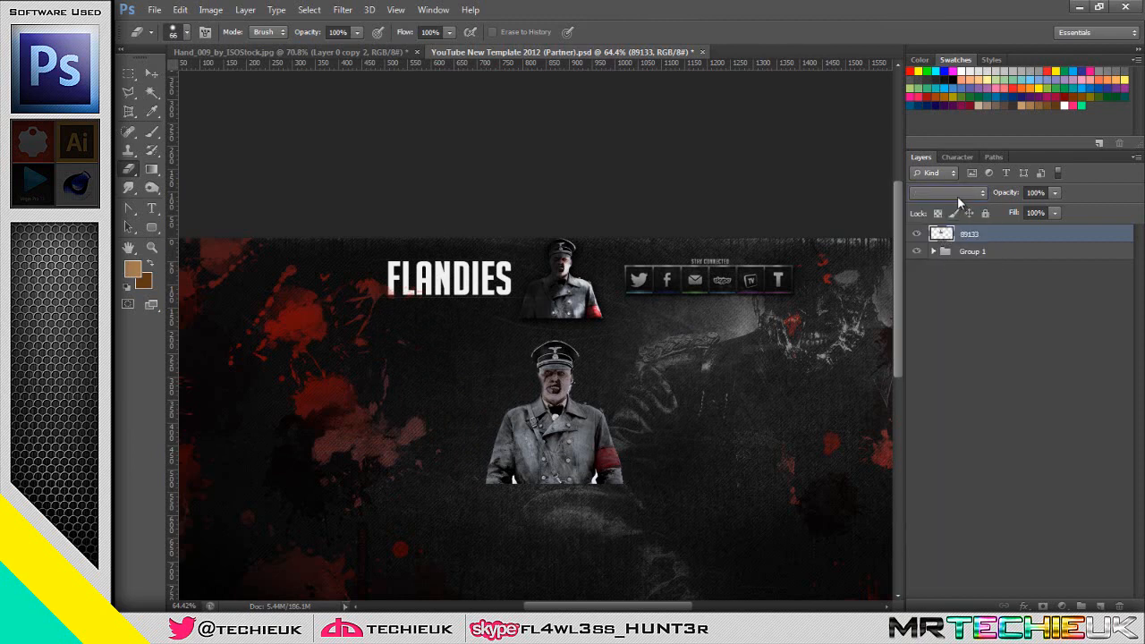
{"action": "left_click", "coordinate": [957, 196]}
{"action": "left_click", "coordinate": [945, 253]}
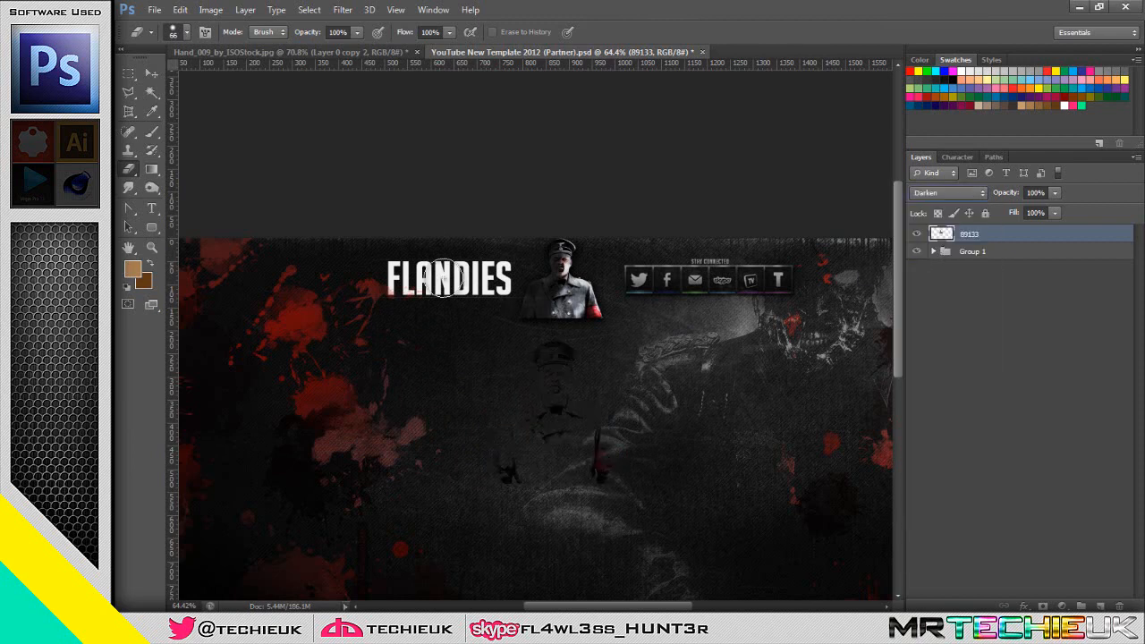
{"action": "left_click", "coordinate": [948, 195]}
{"action": "left_click", "coordinate": [950, 202]}
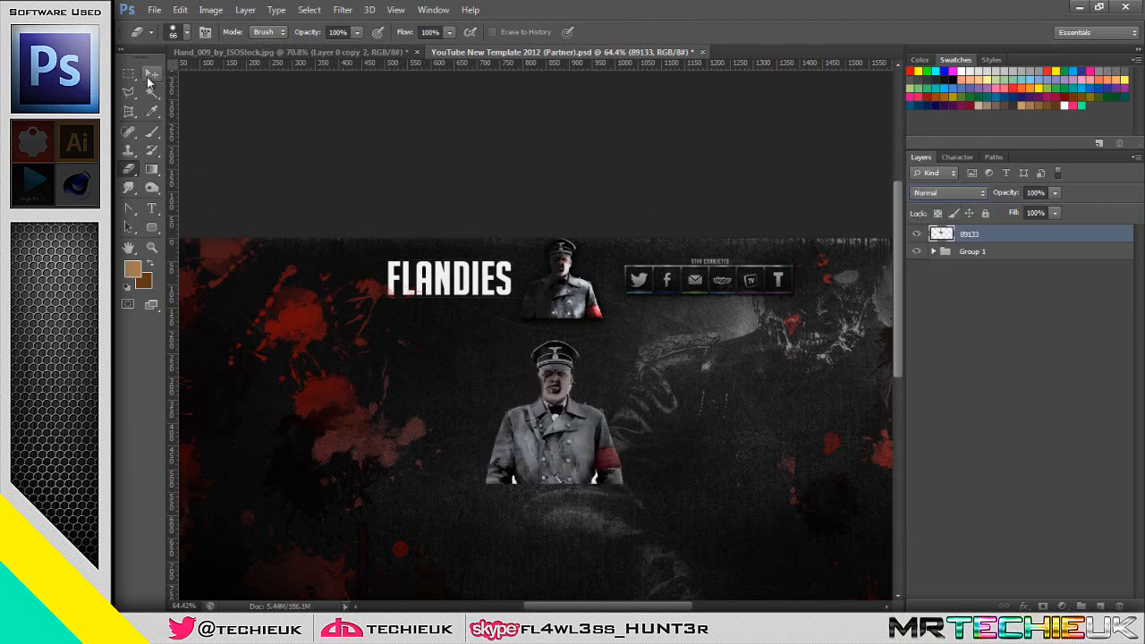
Step: Step back through the latest eraser strokes on the 89133 layer
{"action": "left_click", "coordinate": [129, 73]}
{"action": "scroll", "coordinate": [534, 367], "scroll_direction": "up", "scroll_amount": 3}
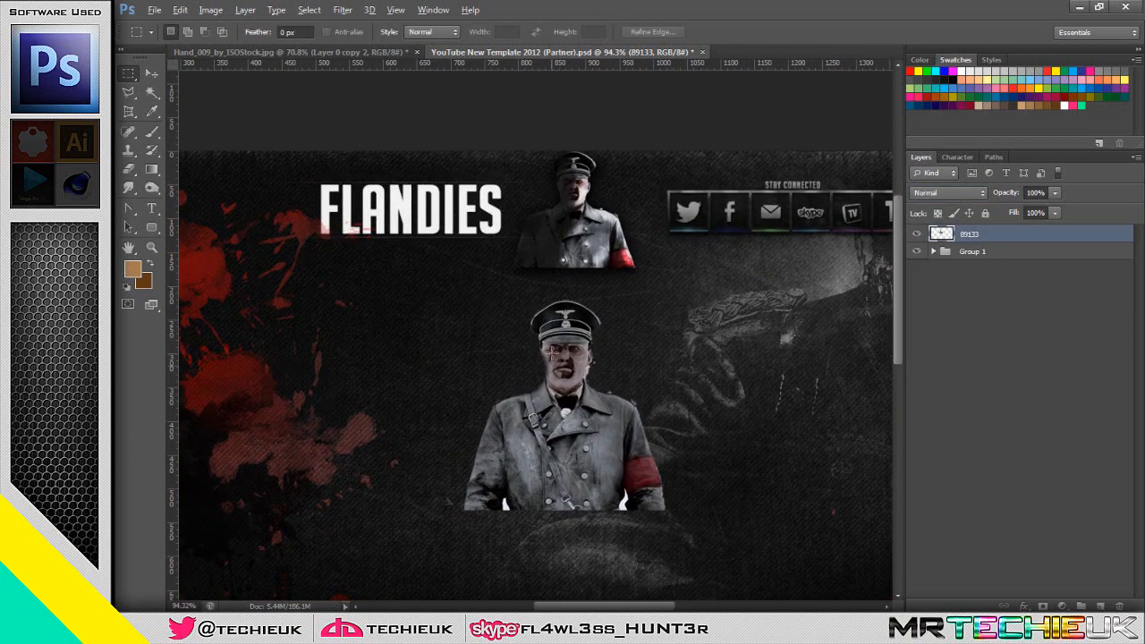
{"action": "key", "text": "shift+alt+k"}
{"action": "key", "text": "shift+alt+n"}
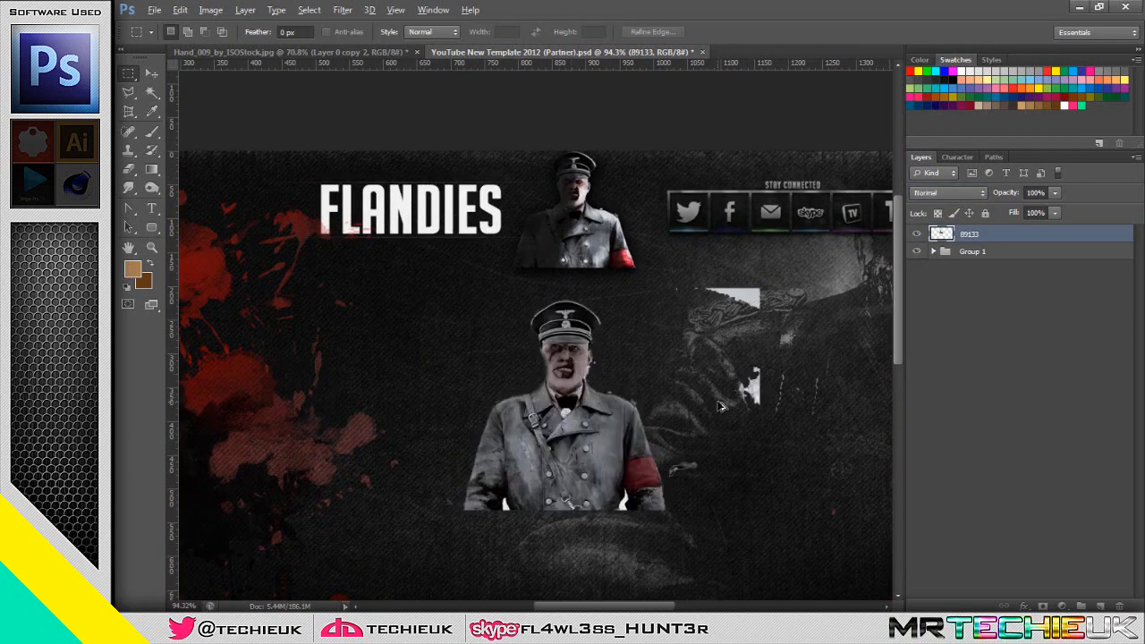
Step: Erase the remaining background scraps on both sides of the soldier with the 66 px Eraser
{"action": "left_click", "coordinate": [128, 170]}
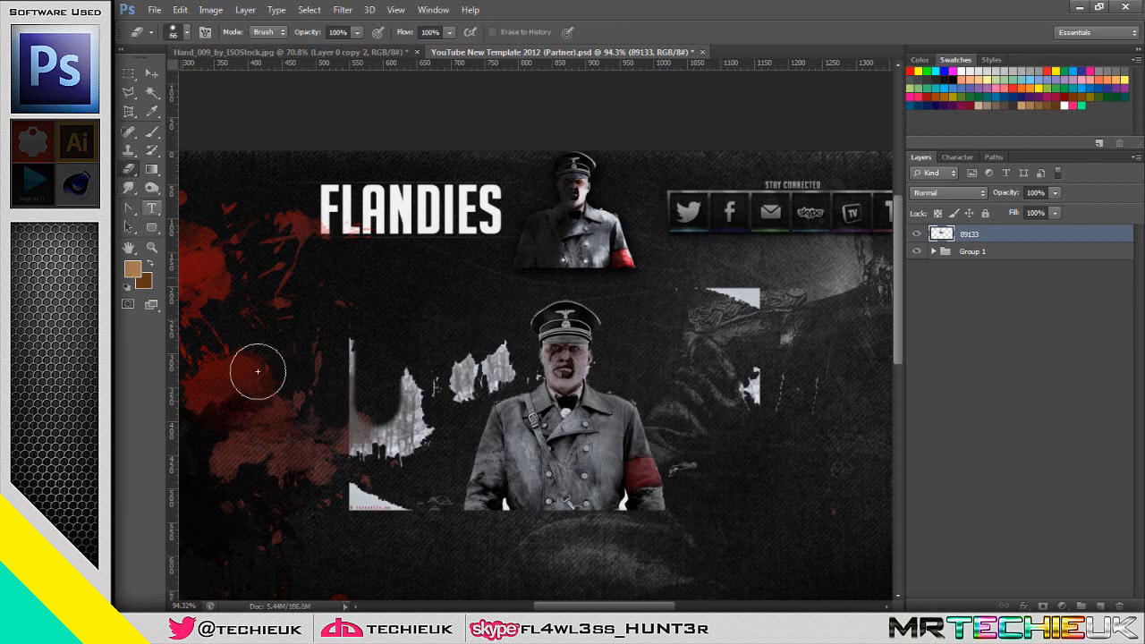
{"action": "mouse_move", "coordinate": [304, 349]}
{"action": "left_mouse_down"}
{"action": "mouse_move", "coordinate": [335, 481]}
{"action": "mouse_move", "coordinate": [420, 501]}
{"action": "mouse_move", "coordinate": [394, 403]}
{"action": "mouse_move", "coordinate": [500, 351]}
{"action": "mouse_move", "coordinate": [485, 366]}
{"action": "left_mouse_up"}
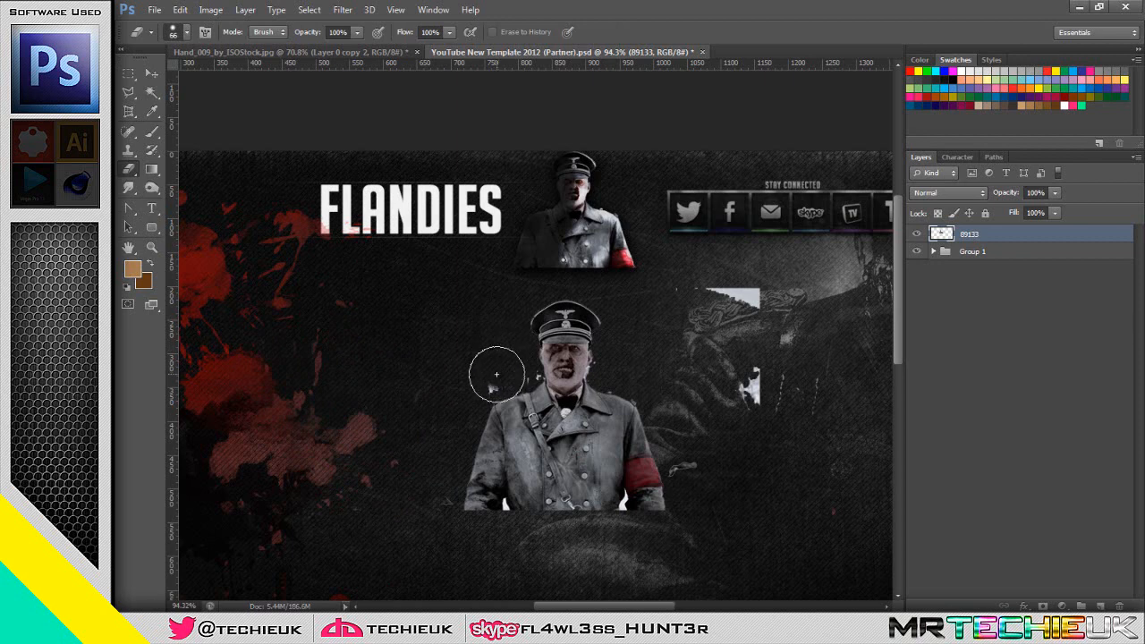
{"action": "mouse_move", "coordinate": [746, 417]}
{"action": "left_mouse_down"}
{"action": "mouse_move", "coordinate": [728, 320]}
{"action": "mouse_move", "coordinate": [728, 281]}
{"action": "left_mouse_up"}
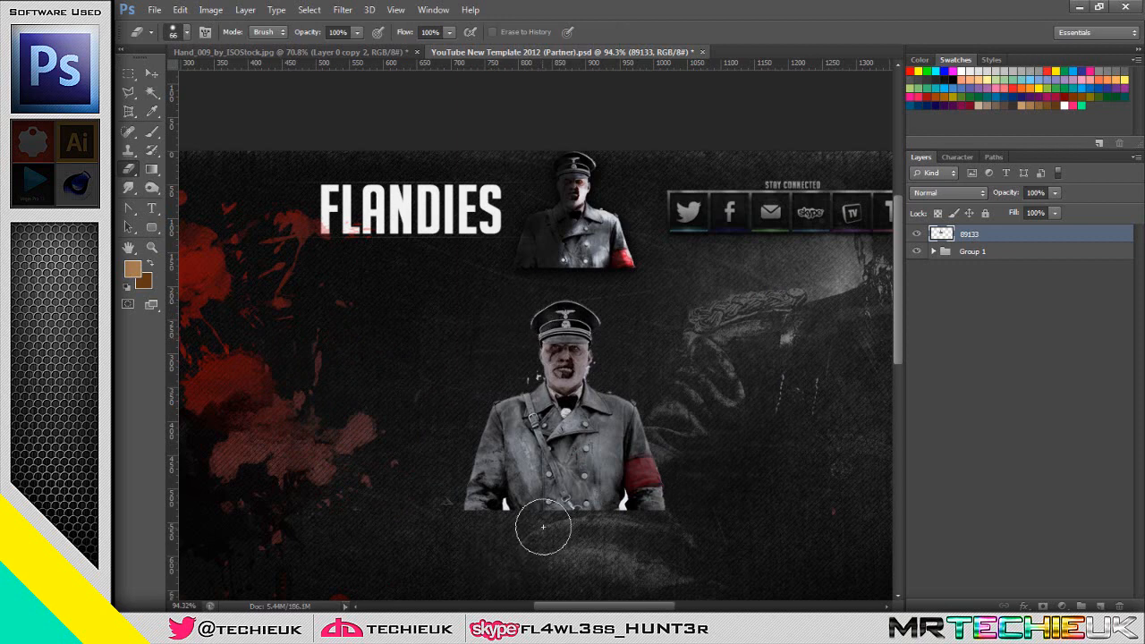
Step: Darken the soldier's cap, face and coat using the Burn tool on midtones at 50% exposure
{"action": "left_click", "coordinate": [154, 190]}
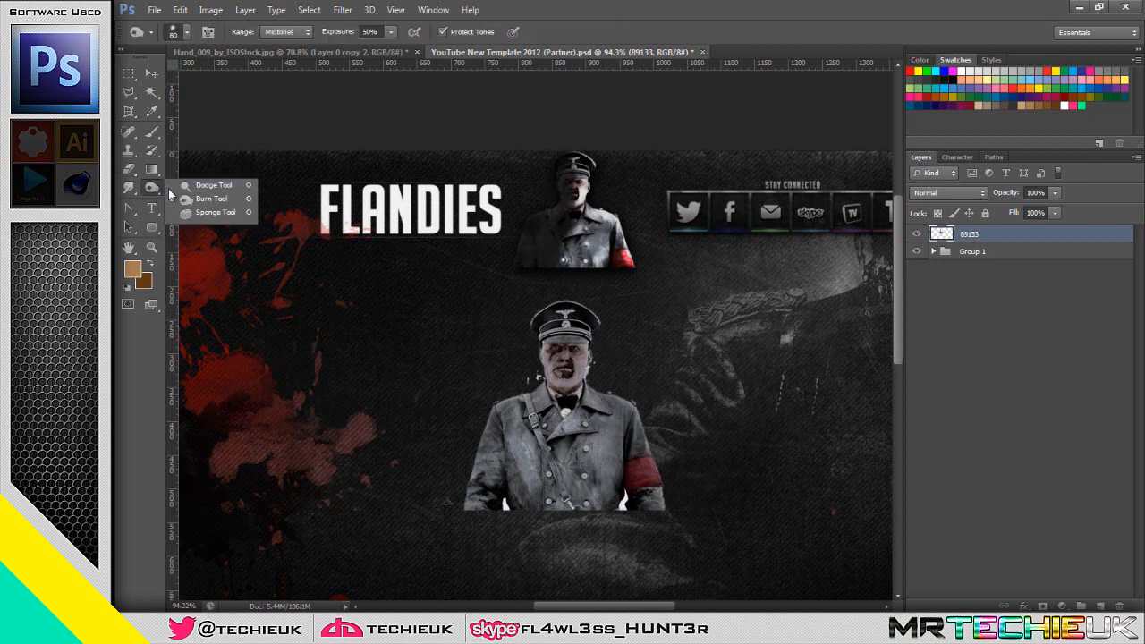
{"action": "left_click", "coordinate": [220, 205]}
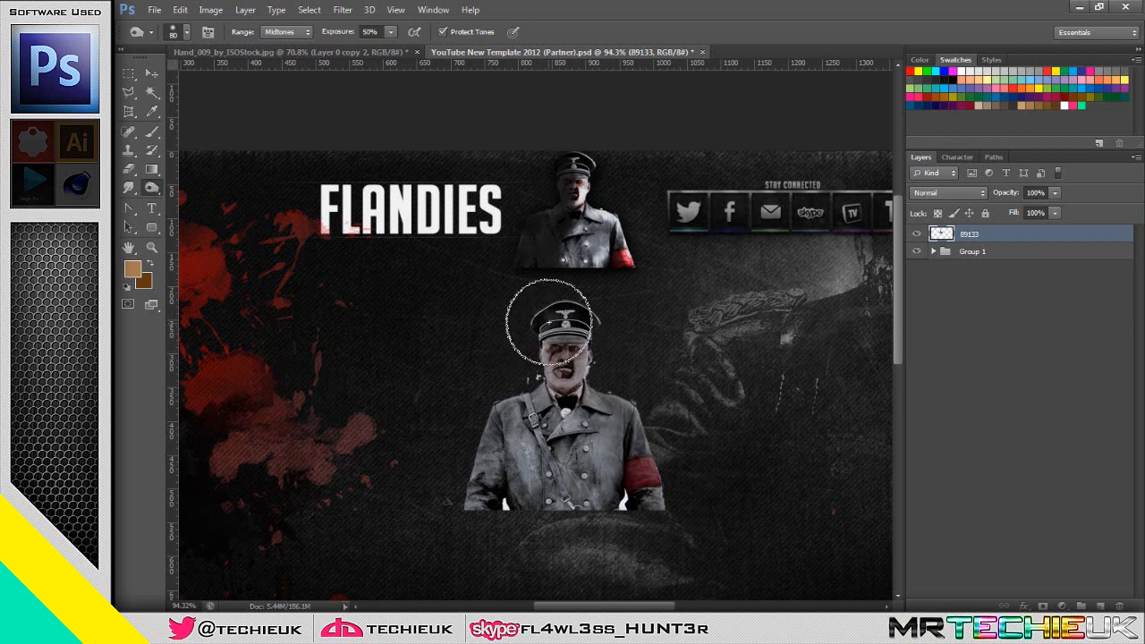
{"action": "mouse_move", "coordinate": [545, 330]}
{"action": "left_mouse_down"}
{"action": "mouse_move", "coordinate": [542, 405]}
{"action": "mouse_move", "coordinate": [541, 395]}
{"action": "mouse_move", "coordinate": [509, 414]}
{"action": "mouse_move", "coordinate": [484, 448]}
{"action": "mouse_move", "coordinate": [501, 428]}
{"action": "mouse_move", "coordinate": [481, 516]}
{"action": "mouse_move", "coordinate": [545, 333]}
{"action": "mouse_move", "coordinate": [556, 370]}
{"action": "mouse_move", "coordinate": [553, 357]}
{"action": "mouse_move", "coordinate": [494, 483]}
{"action": "mouse_move", "coordinate": [504, 442]}
{"action": "mouse_move", "coordinate": [489, 499]}
{"action": "mouse_move", "coordinate": [540, 435]}
{"action": "mouse_move", "coordinate": [537, 496]}
{"action": "mouse_move", "coordinate": [530, 420]}
{"action": "mouse_move", "coordinate": [515, 495]}
{"action": "mouse_move", "coordinate": [541, 340]}
{"action": "mouse_move", "coordinate": [538, 374]}
{"action": "mouse_move", "coordinate": [556, 335]}
{"action": "mouse_move", "coordinate": [523, 381]}
{"action": "mouse_move", "coordinate": [564, 380]}
{"action": "mouse_move", "coordinate": [551, 380]}
{"action": "mouse_move", "coordinate": [547, 399]}
{"action": "mouse_move", "coordinate": [567, 347]}
{"action": "mouse_move", "coordinate": [568, 390]}
{"action": "mouse_move", "coordinate": [567, 346]}
{"action": "mouse_move", "coordinate": [546, 385]}
{"action": "mouse_move", "coordinate": [561, 301]}
{"action": "mouse_move", "coordinate": [557, 332]}
{"action": "left_mouse_up"}
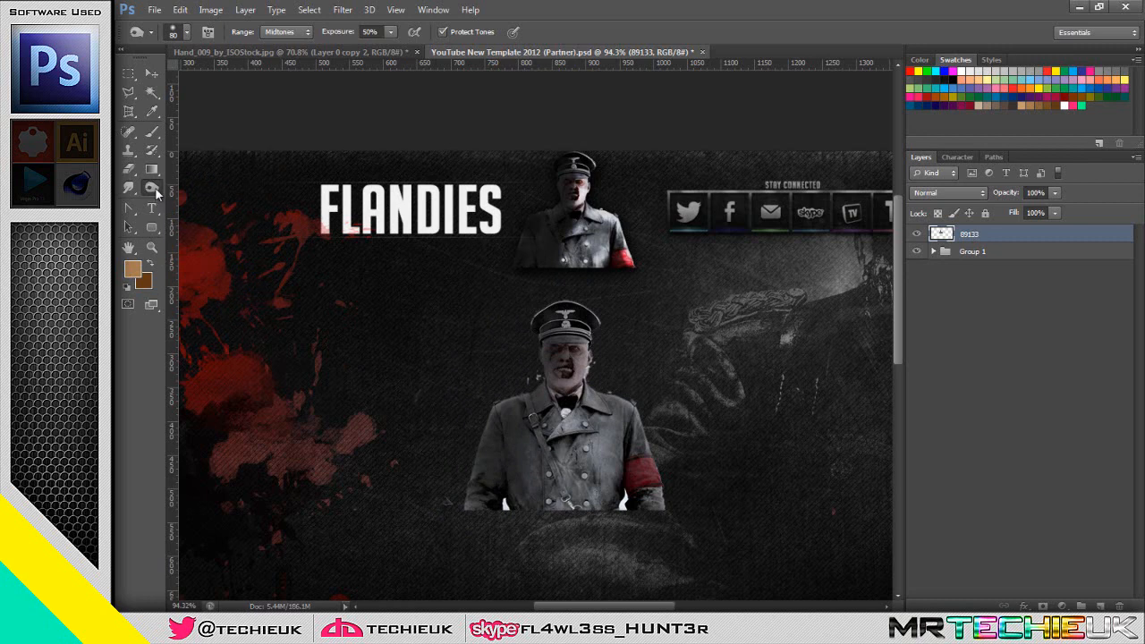
Step: Brighten the armband side of the soldier's face and coat using the Dodge tool on midtones at 100% exposure
{"action": "left_click", "coordinate": [152, 188]}
{"action": "left_click", "coordinate": [201, 185]}
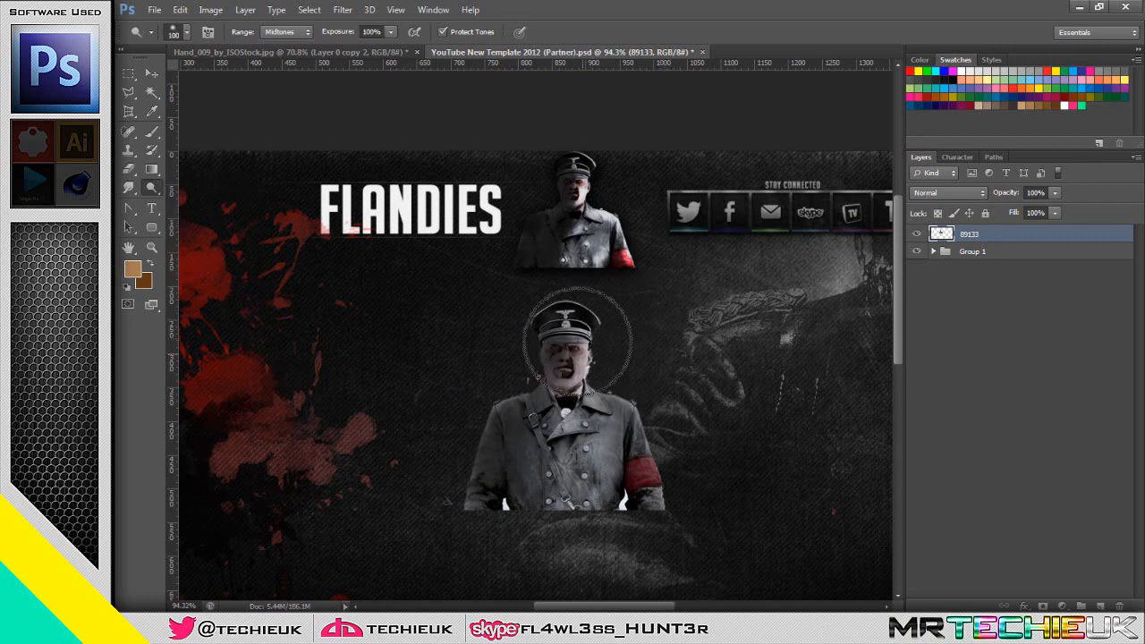
{"action": "mouse_move", "coordinate": [562, 185]}
{"action": "left_mouse_down"}
{"action": "mouse_move", "coordinate": [594, 185]}
{"action": "mouse_move", "coordinate": [531, 213]}
{"action": "mouse_move", "coordinate": [538, 218]}
{"action": "mouse_move", "coordinate": [567, 148]}
{"action": "mouse_move", "coordinate": [561, 204]}
{"action": "left_mouse_up"}
{"action": "mouse_move", "coordinate": [587, 352]}
{"action": "left_mouse_down"}
{"action": "mouse_move", "coordinate": [594, 403]}
{"action": "mouse_move", "coordinate": [605, 408]}
{"action": "left_mouse_up"}
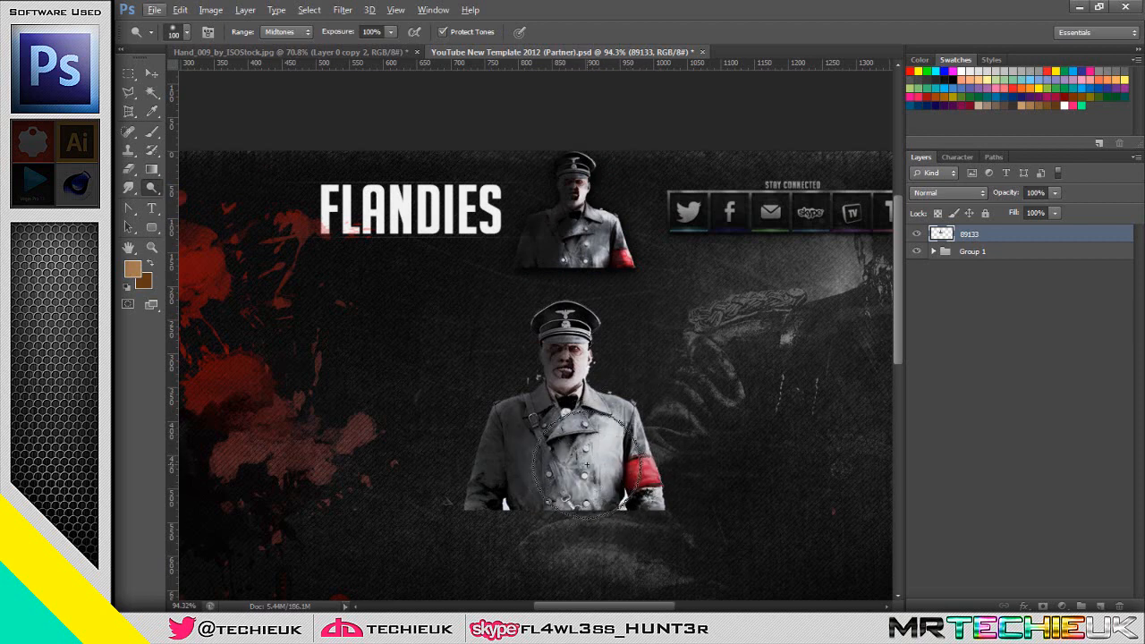
Step: Burn the shadow beneath the coat's lapel flap with a 13 px Burn tool at 50% exposure
{"action": "scroll", "coordinate": [582, 440], "scroll_direction": "up", "scroll_amount": 3}
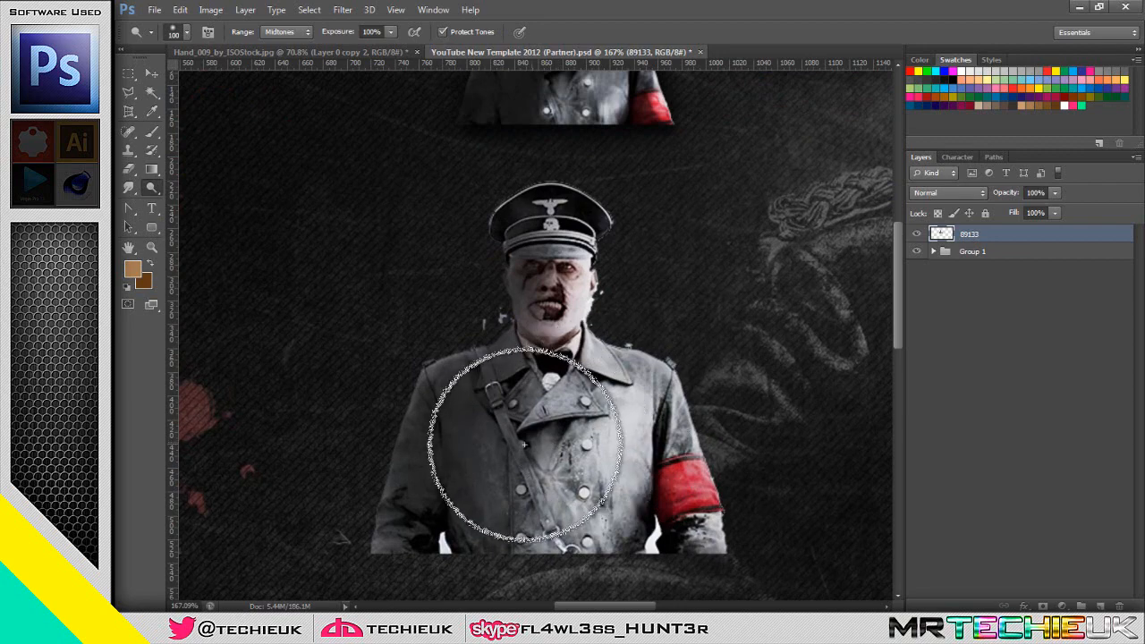
{"action": "right_click", "coordinate": [151, 189]}
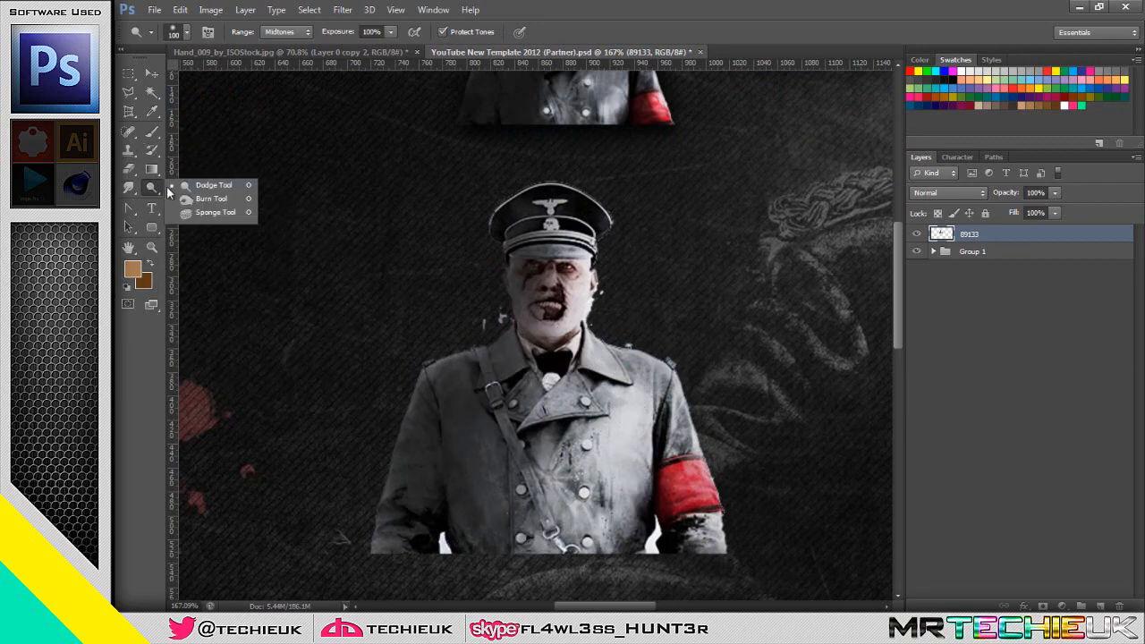
{"action": "left_click", "coordinate": [211, 199]}
{"action": "scroll", "coordinate": [524, 378], "scroll_direction": "up", "scroll_amount": 3}
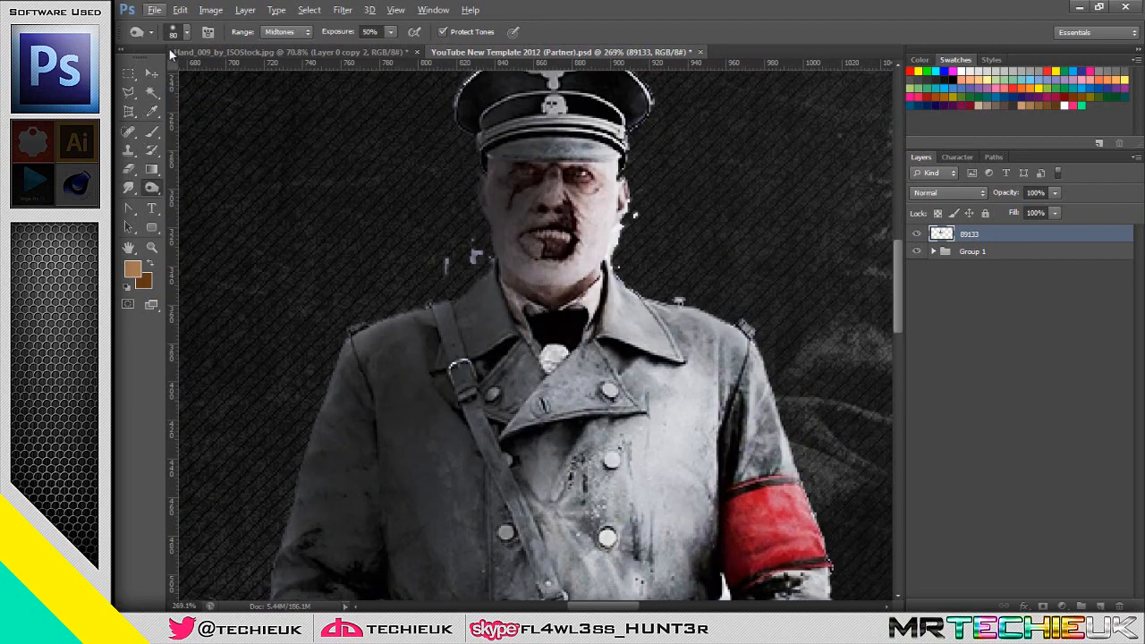
{"action": "left_click", "coordinate": [180, 39]}
{"action": "left_click_drag", "start_coordinate": [166, 74], "coordinate": [153, 75]}
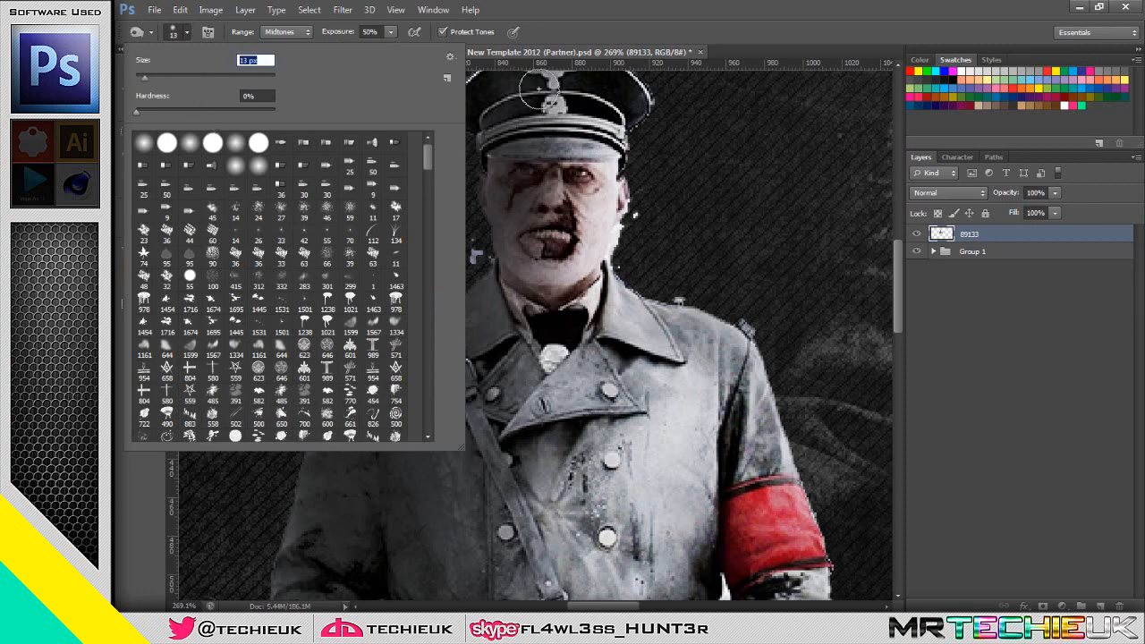
{"action": "key", "text": "Return"}
{"action": "scroll", "coordinate": [524, 420], "scroll_direction": "up", "scroll_amount": 4}
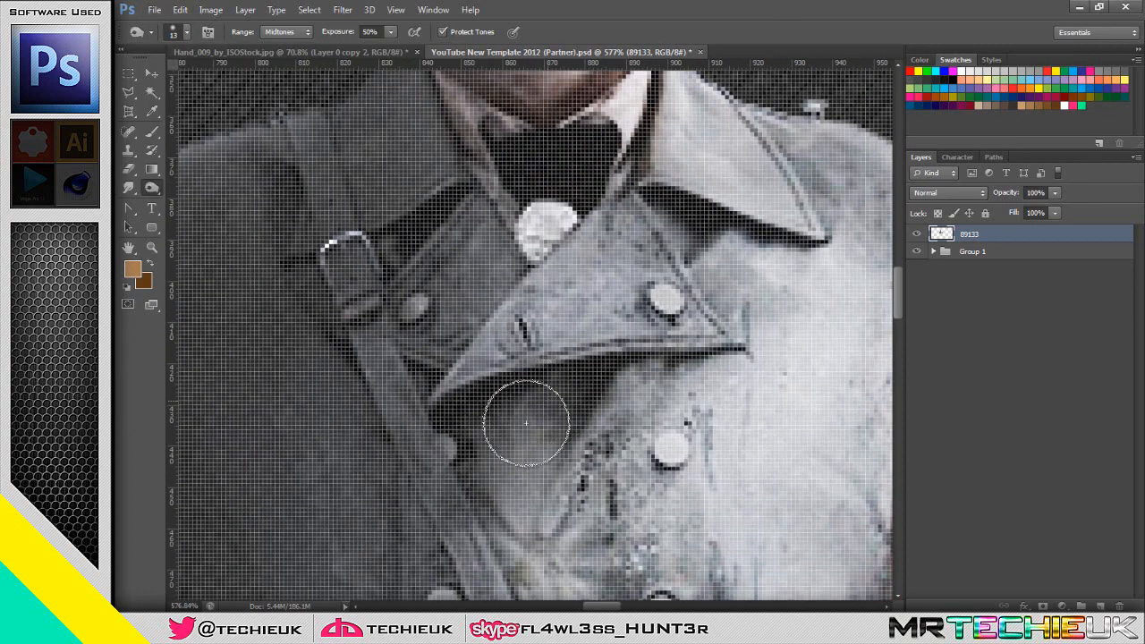
{"action": "mouse_move", "coordinate": [526, 422]}
{"action": "left_mouse_down"}
{"action": "mouse_move", "coordinate": [549, 395]}
{"action": "mouse_move", "coordinate": [508, 412]}
{"action": "mouse_move", "coordinate": [496, 441]}
{"action": "mouse_move", "coordinate": [523, 405]}
{"action": "mouse_move", "coordinate": [516, 476]}
{"action": "mouse_move", "coordinate": [537, 437]}
{"action": "mouse_move", "coordinate": [534, 482]}
{"action": "mouse_move", "coordinate": [539, 445]}
{"action": "mouse_move", "coordinate": [483, 448]}
{"action": "mouse_move", "coordinate": [537, 416]}
{"action": "left_mouse_up"}
Step: Burn shadows under the coat collar and across the chest beside the shoulder strap
{"action": "scroll", "coordinate": [516, 477], "scroll_direction": "down", "scroll_amount": 2}
{"action": "scroll", "coordinate": [547, 427], "scroll_direction": "down", "scroll_amount": 1}
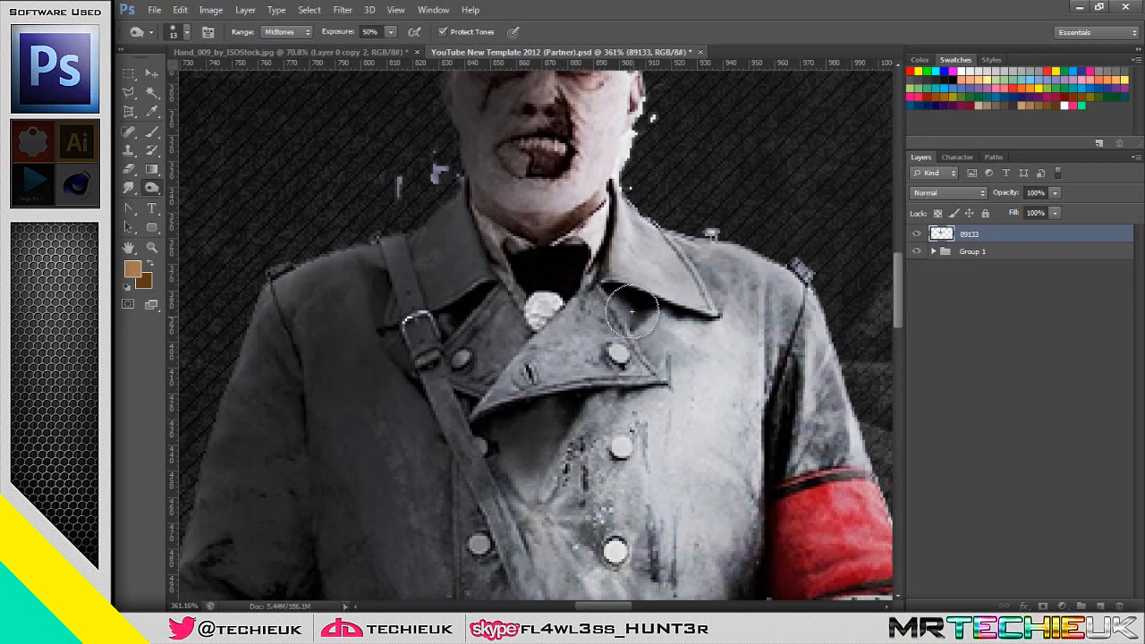
{"action": "mouse_move", "coordinate": [632, 311]}
{"action": "left_mouse_down"}
{"action": "mouse_move", "coordinate": [616, 313]}
{"action": "mouse_move", "coordinate": [625, 340]}
{"action": "left_mouse_up"}
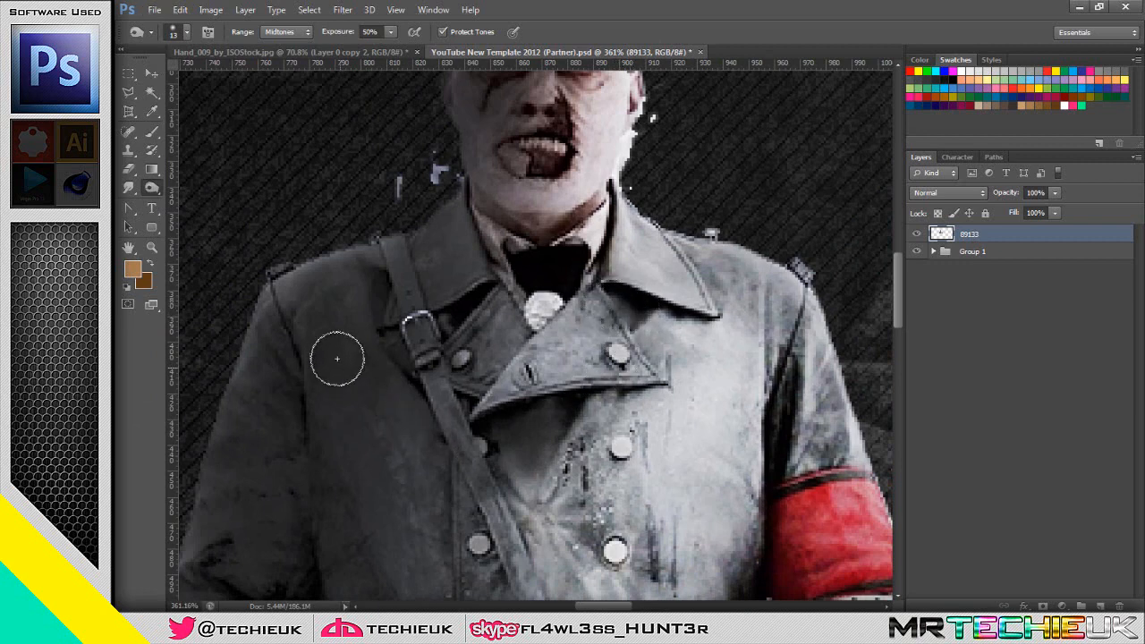
{"action": "mouse_move", "coordinate": [337, 359]}
{"action": "left_mouse_down"}
{"action": "mouse_move", "coordinate": [379, 299]}
{"action": "mouse_move", "coordinate": [378, 260]}
{"action": "mouse_move", "coordinate": [387, 347]}
{"action": "mouse_move", "coordinate": [370, 331]}
{"action": "mouse_move", "coordinate": [424, 424]}
{"action": "mouse_move", "coordinate": [430, 388]}
{"action": "mouse_move", "coordinate": [429, 465]}
{"action": "mouse_move", "coordinate": [444, 441]}
{"action": "left_mouse_up"}
{"action": "scroll", "coordinate": [447, 440], "scroll_direction": "down", "scroll_amount": 2}
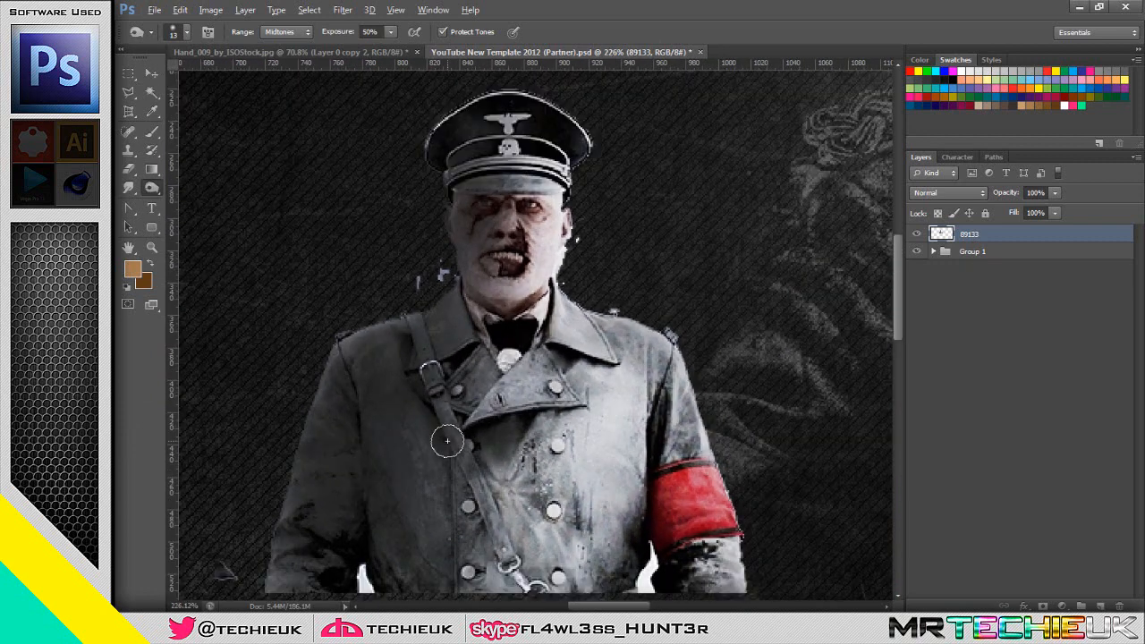
{"action": "scroll", "coordinate": [390, 403], "scroll_direction": "down", "scroll_amount": 2}
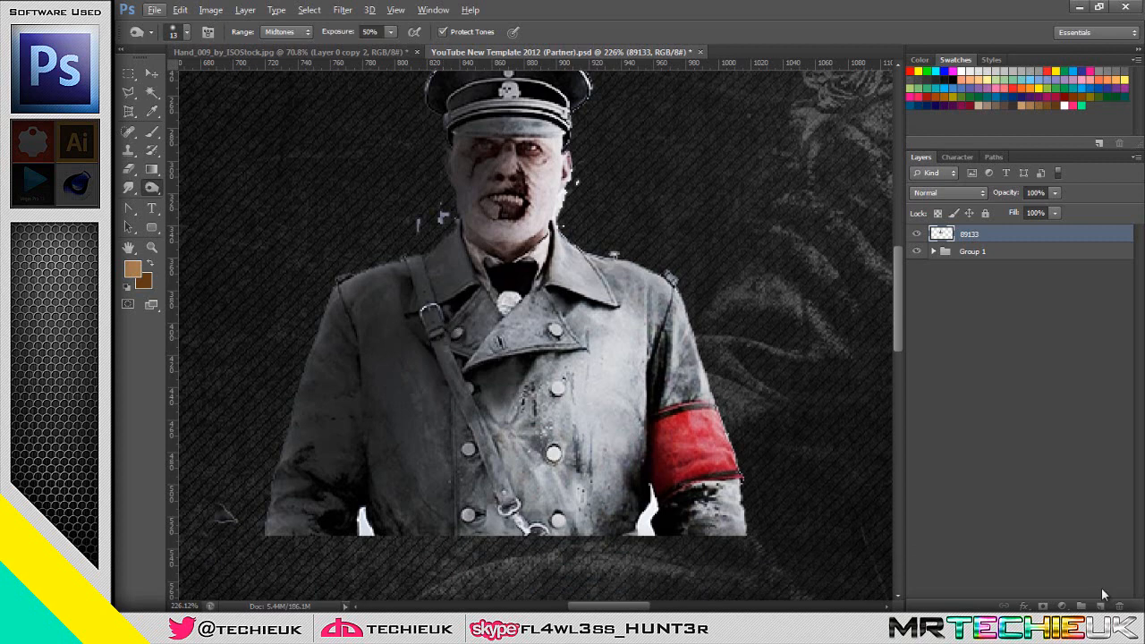
Step: Add a new layer above the 89133 layer and ready the Brush tool with the default black and white colours
{"action": "left_click", "coordinate": [1102, 605]}
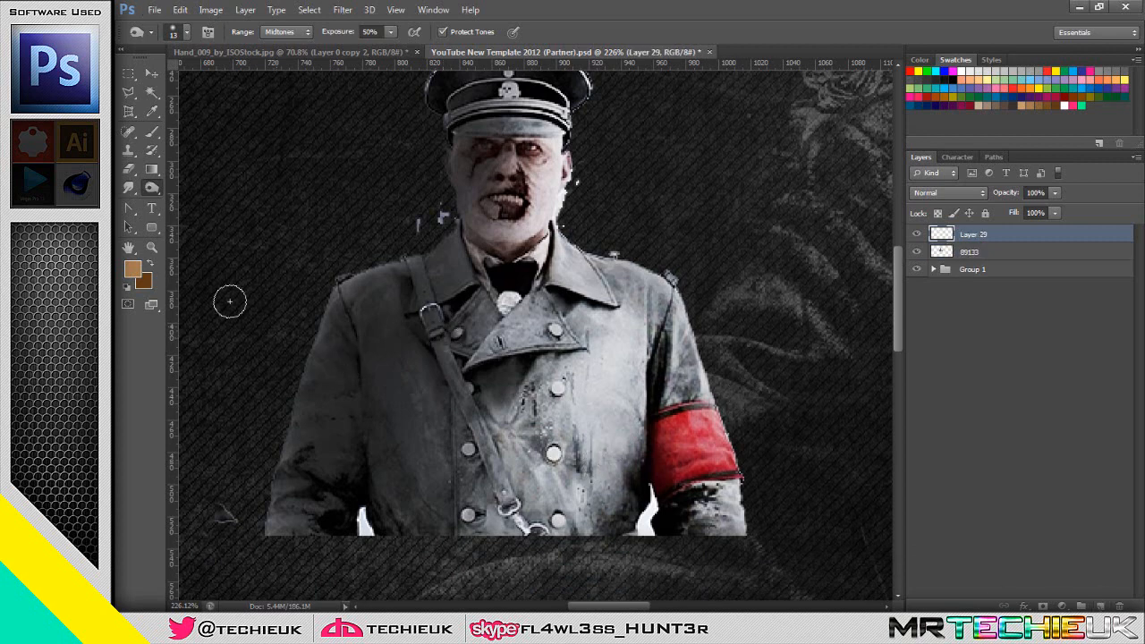
{"action": "left_click", "coordinate": [126, 290]}
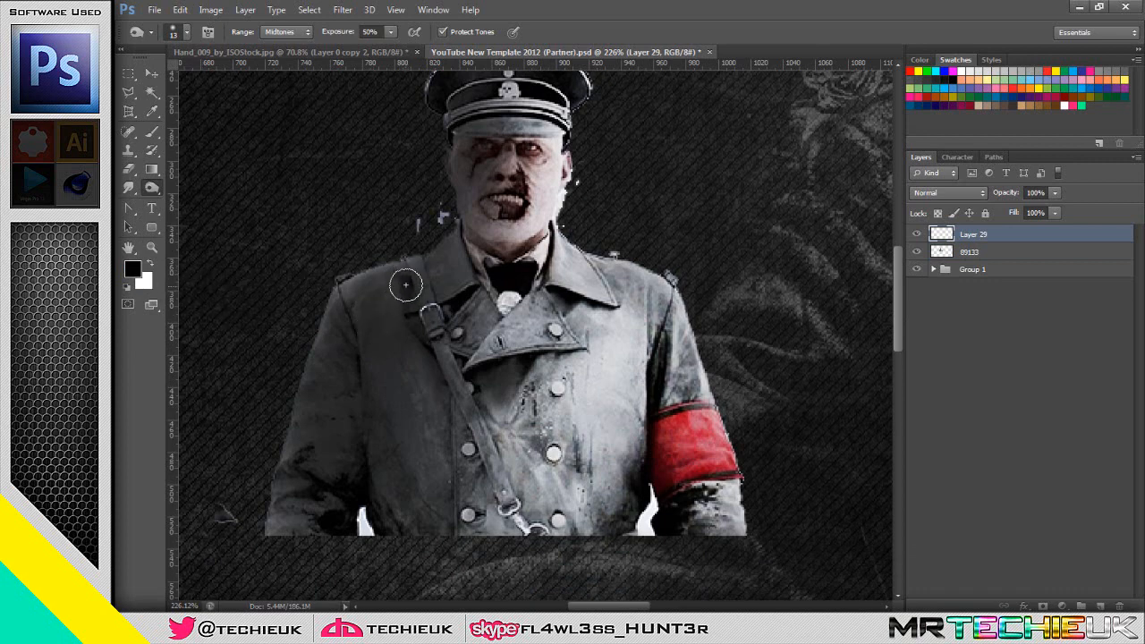
{"action": "left_click", "coordinate": [153, 131]}
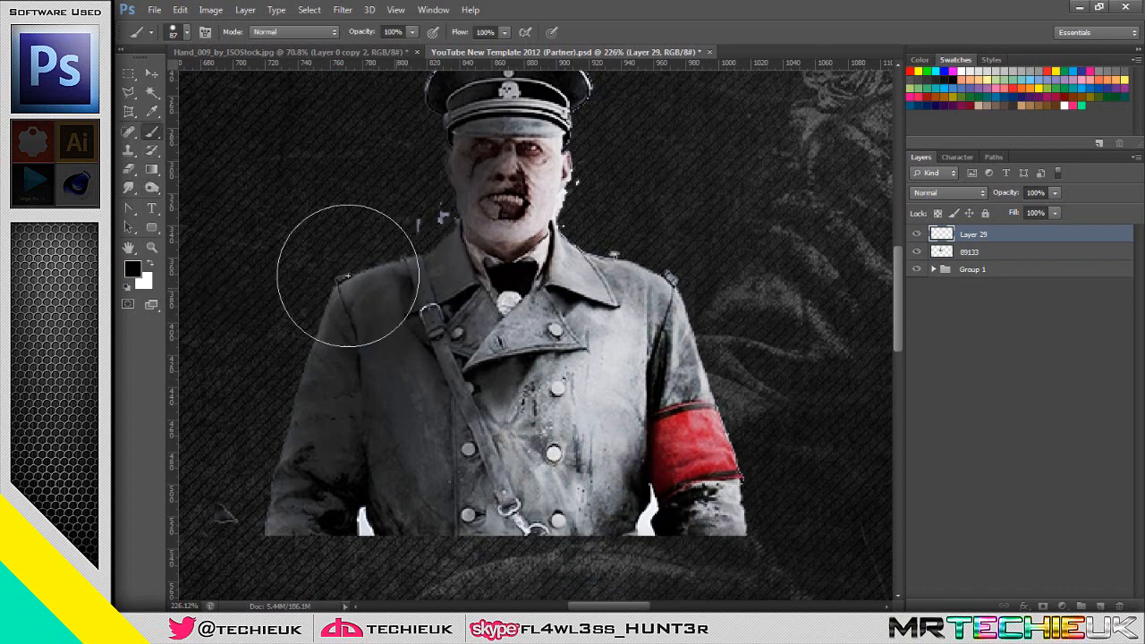
Step: Try a 45 px black brush dab at 100% hardness on the soldier's shoulder and undo it
{"action": "left_click", "coordinate": [186, 33]}
{"action": "left_click", "coordinate": [166, 73]}
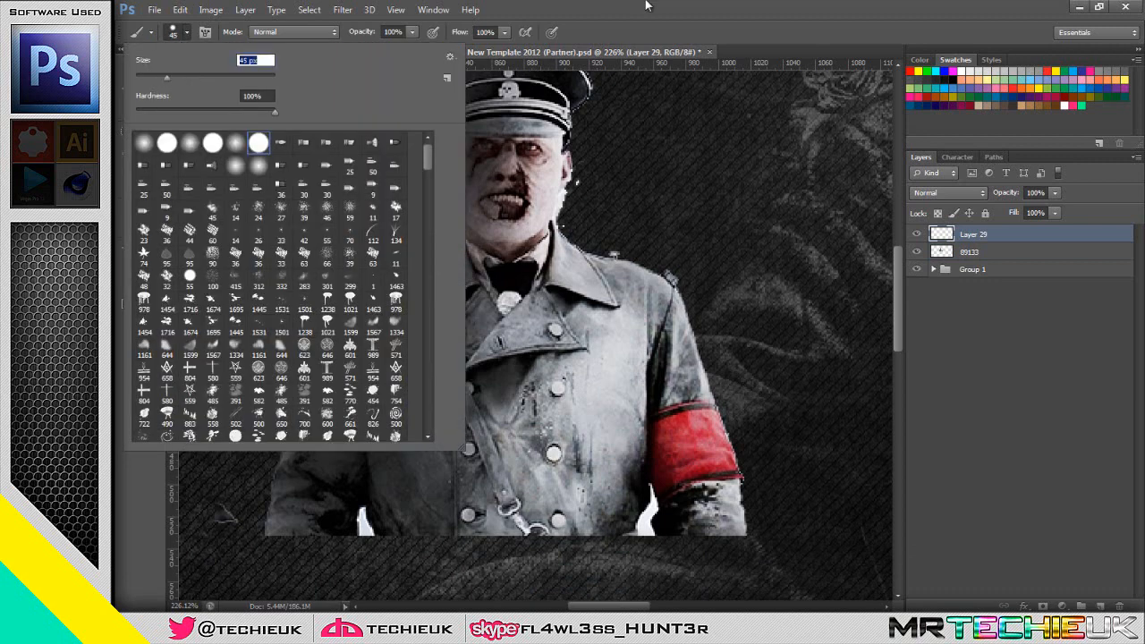
{"action": "left_click", "coordinate": [645, 2]}
{"action": "left_click", "coordinate": [406, 281]}
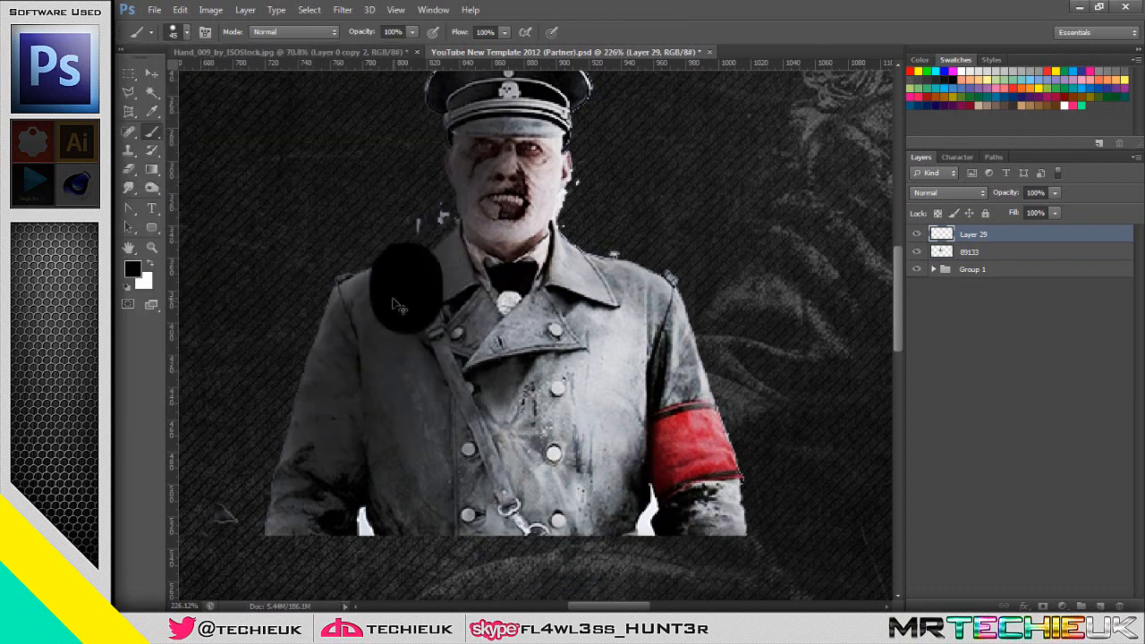
{"action": "key", "text": "ctrl+z"}
Step: Paint a soft black 28 px brush stroke down the coat from the shoulder along the strap to near the hem
{"action": "left_click", "coordinate": [186, 33]}
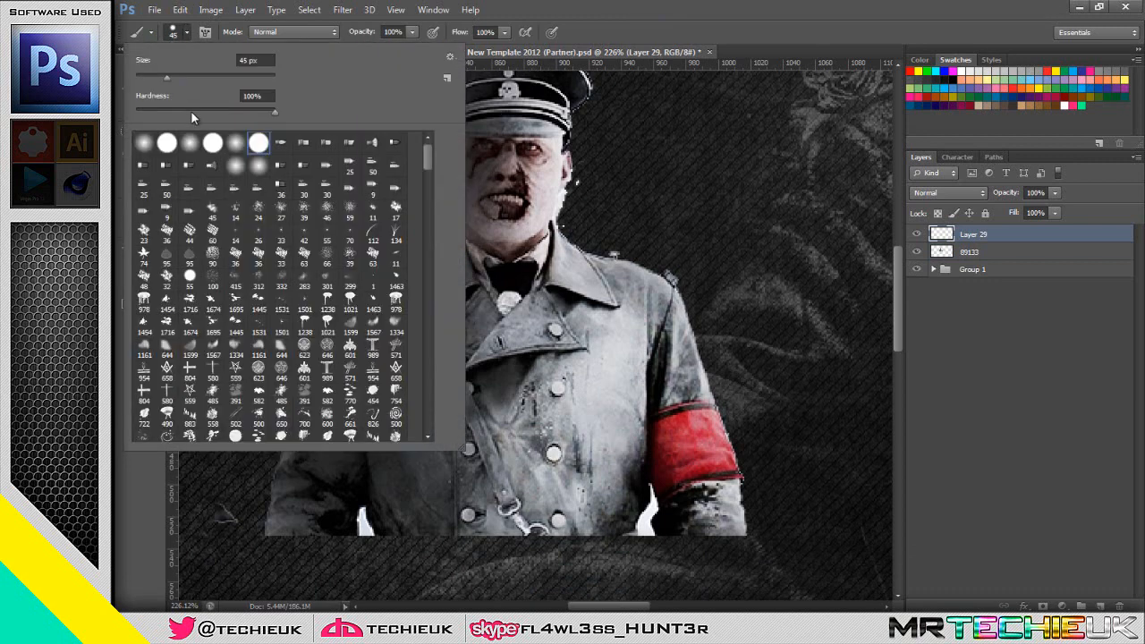
{"action": "left_click", "coordinate": [155, 78]}
{"action": "key", "text": "Return"}
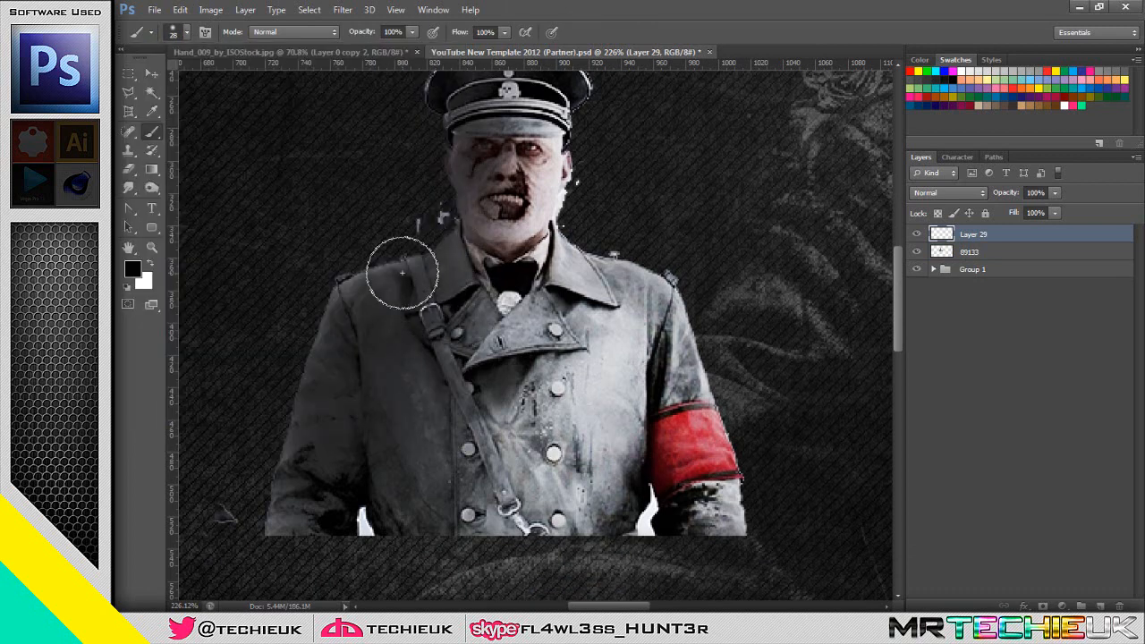
{"action": "mouse_move", "coordinate": [401, 285]}
{"action": "left_mouse_down"}
{"action": "mouse_move", "coordinate": [401, 325]}
{"action": "mouse_move", "coordinate": [439, 383]}
{"action": "mouse_move", "coordinate": [438, 514]}
{"action": "left_mouse_up"}
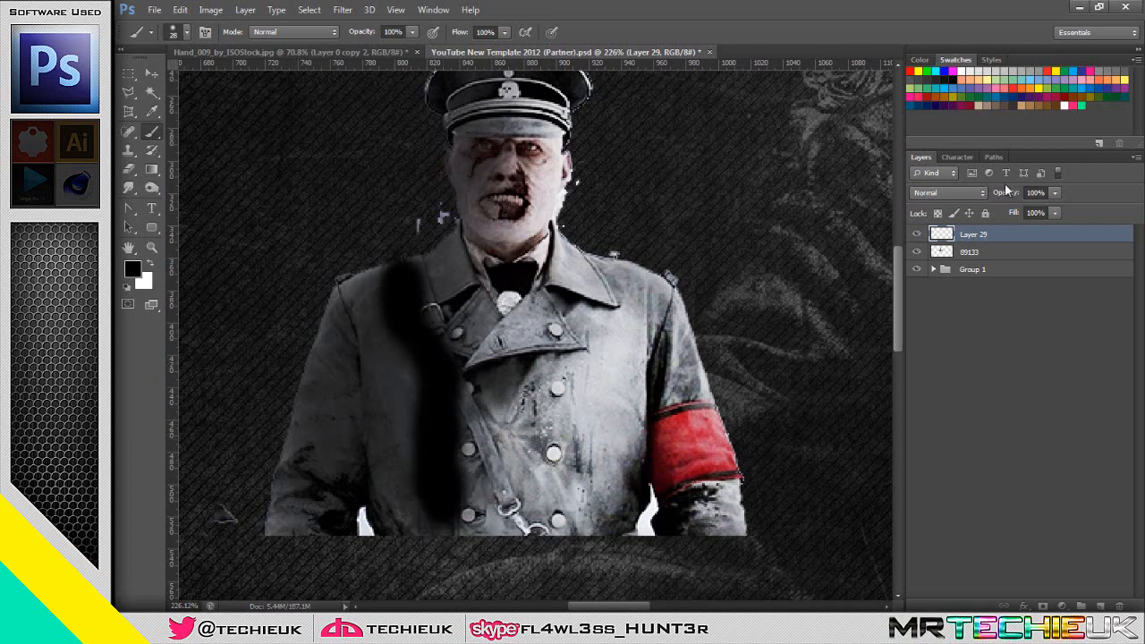
Step: Lower the opacity of the painted shadow layer, Layer 29, to 36%
{"action": "left_click_drag", "start_coordinate": [1013, 210], "coordinate": [993, 208]}
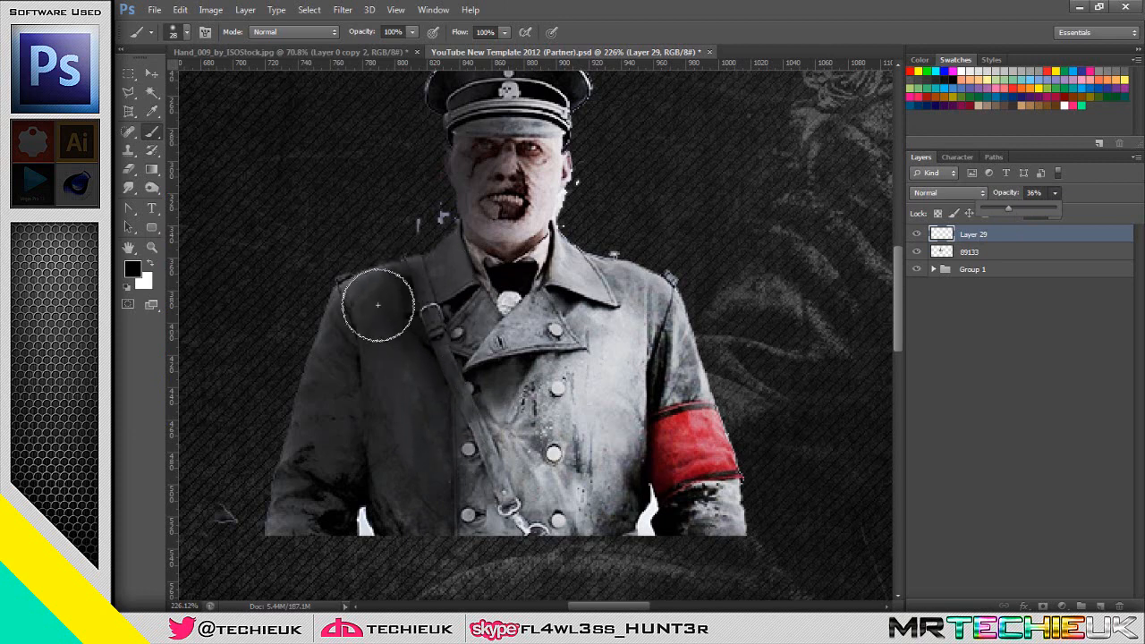
{"action": "left_click", "coordinate": [130, 74]}
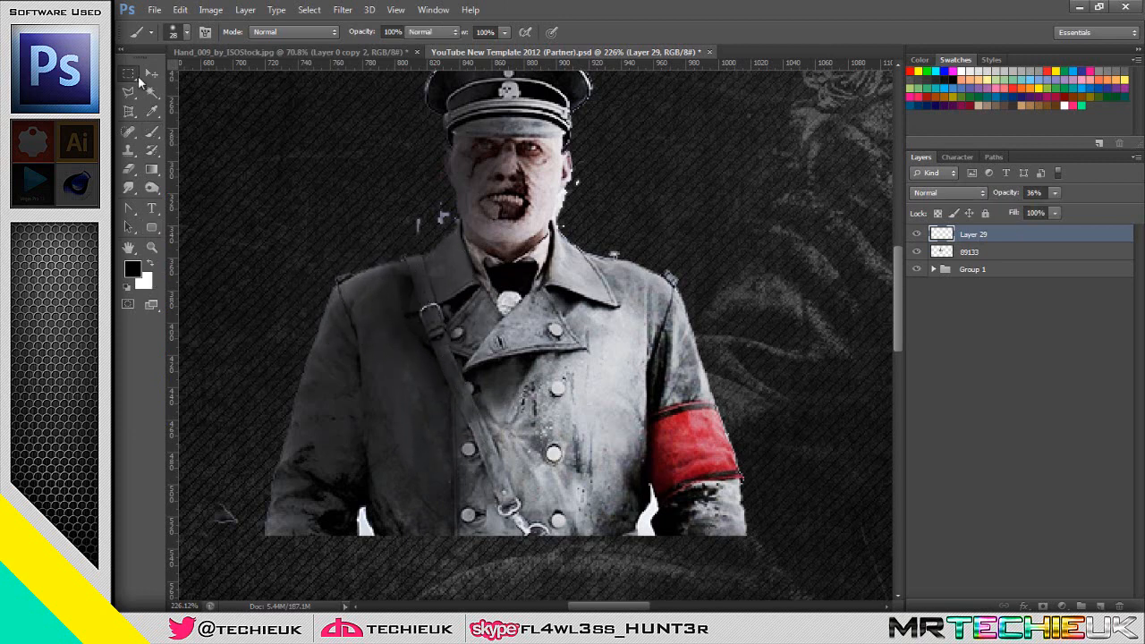
{"action": "scroll", "coordinate": [387, 374], "scroll_direction": "down", "scroll_amount": 5}
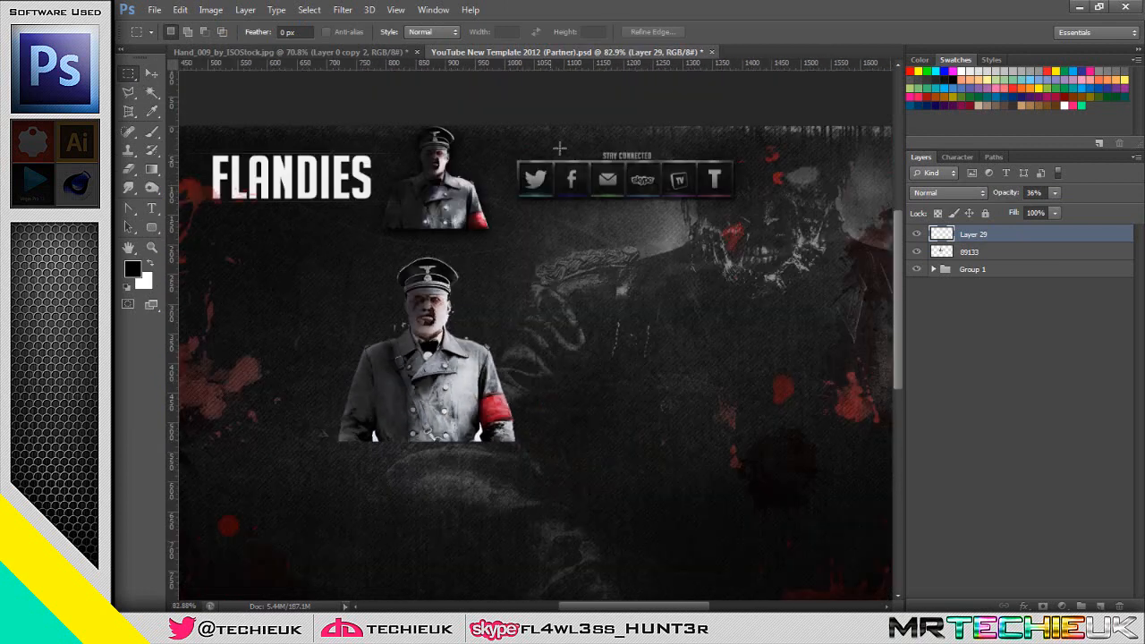
Step: Duplicate Group 1, merge the copy into a single layer and bring it to the top of the layer stack
{"action": "scroll", "coordinate": [551, 169], "scroll_direction": "up", "scroll_amount": 4}
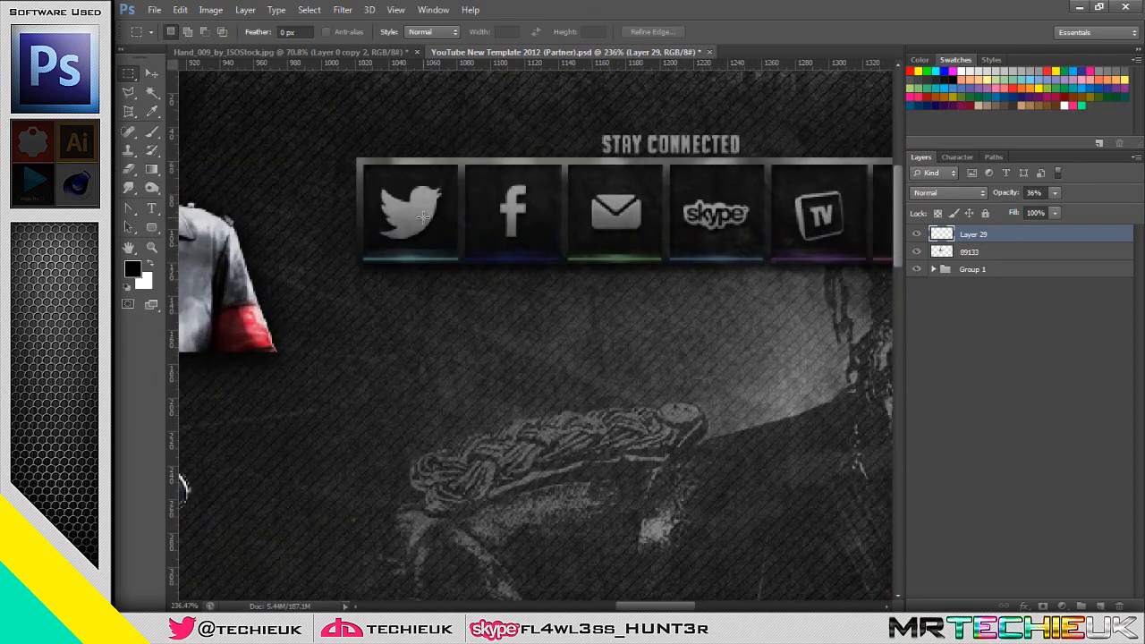
{"action": "left_click", "coordinate": [991, 268]}
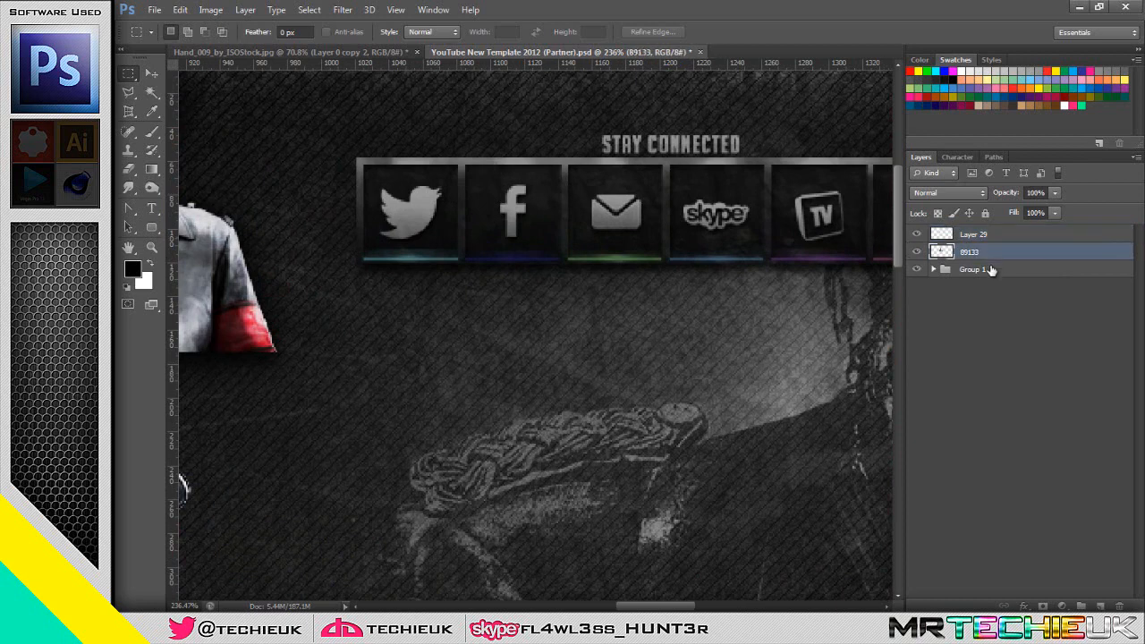
{"action": "key", "text": "ctrl+j"}
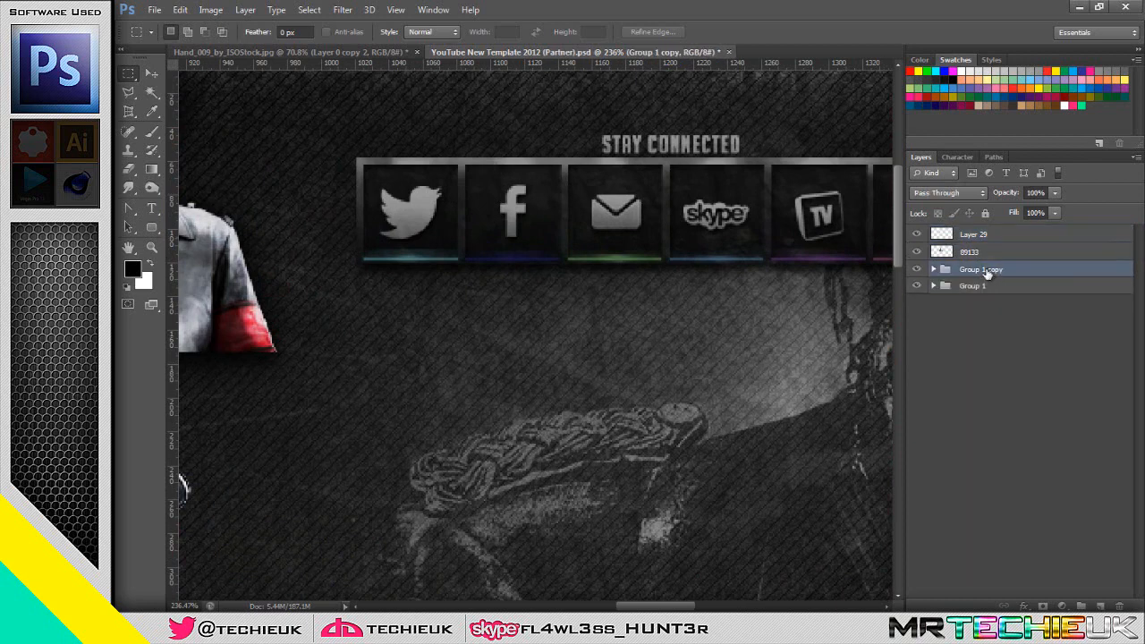
{"action": "key", "text": "ctrl+e"}
{"action": "key", "text": "ctrl+shift+bracketright"}
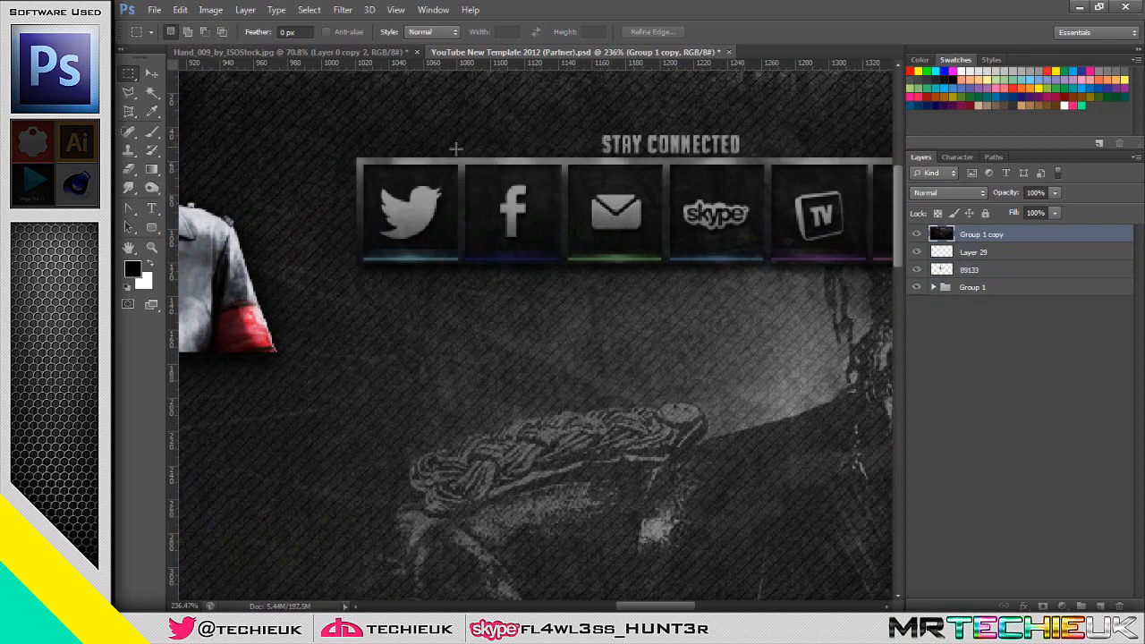
Step: Switch to the Dodge tool, try it on the social icon bar's upper edge, and set the brush size to 31 px
{"action": "key", "text": "alt"}
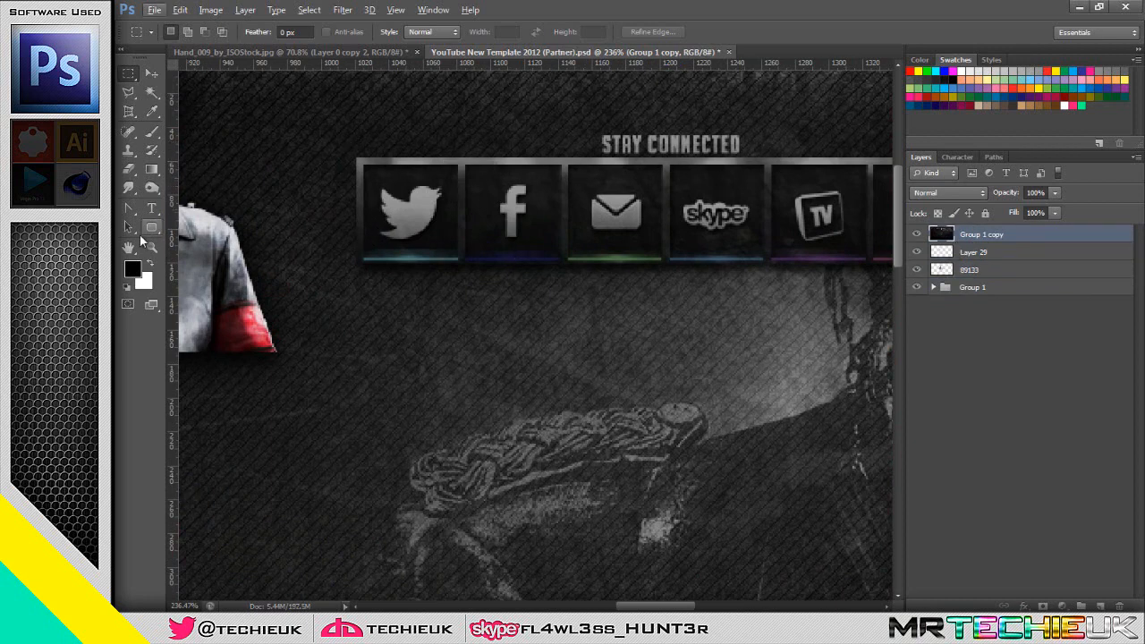
{"action": "left_click_drag", "start_coordinate": [152, 187], "coordinate": [209, 186]}
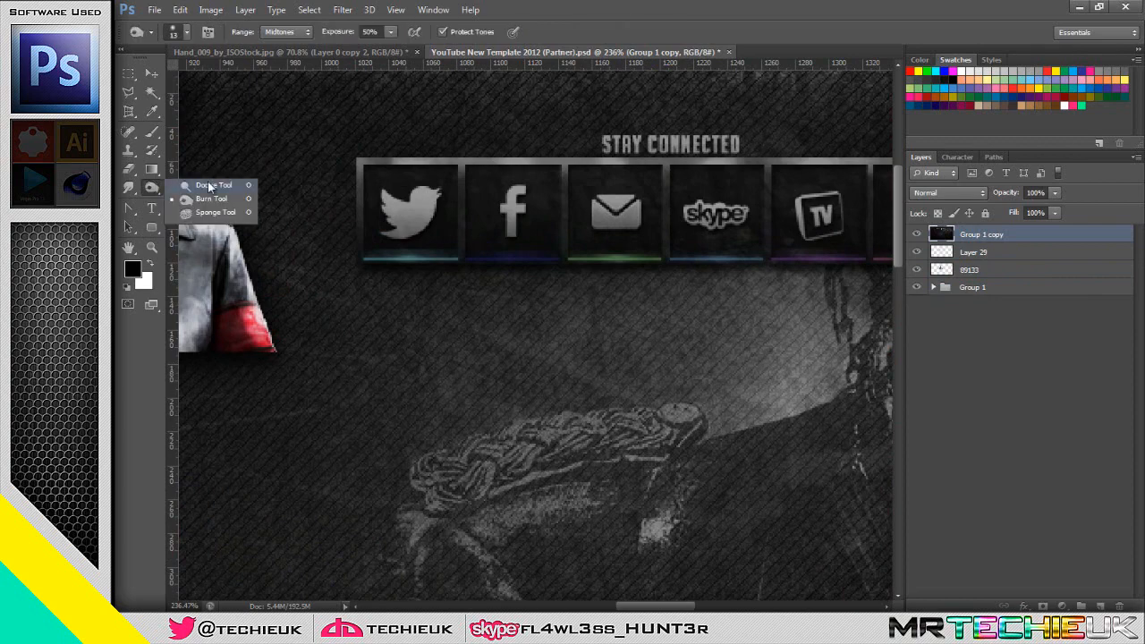
{"action": "left_click", "coordinate": [210, 187]}
{"action": "left_click", "coordinate": [473, 154]}
{"action": "left_click", "coordinate": [477, 157]}
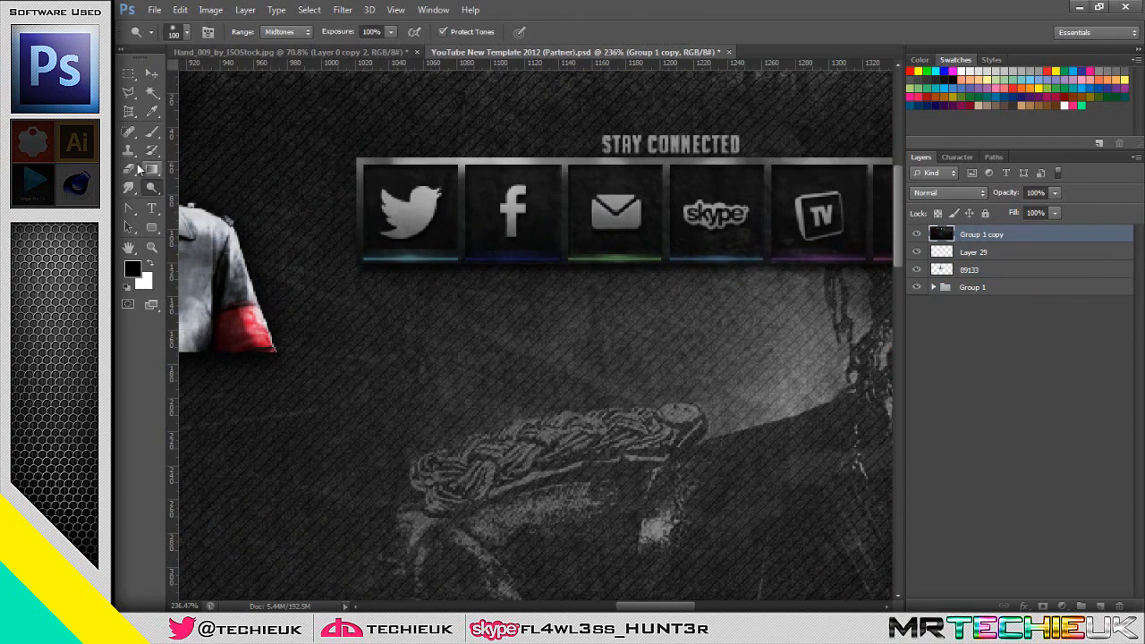
{"action": "left_click", "coordinate": [186, 32]}
{"action": "left_click_drag", "start_coordinate": [169, 75], "coordinate": [158, 76]}
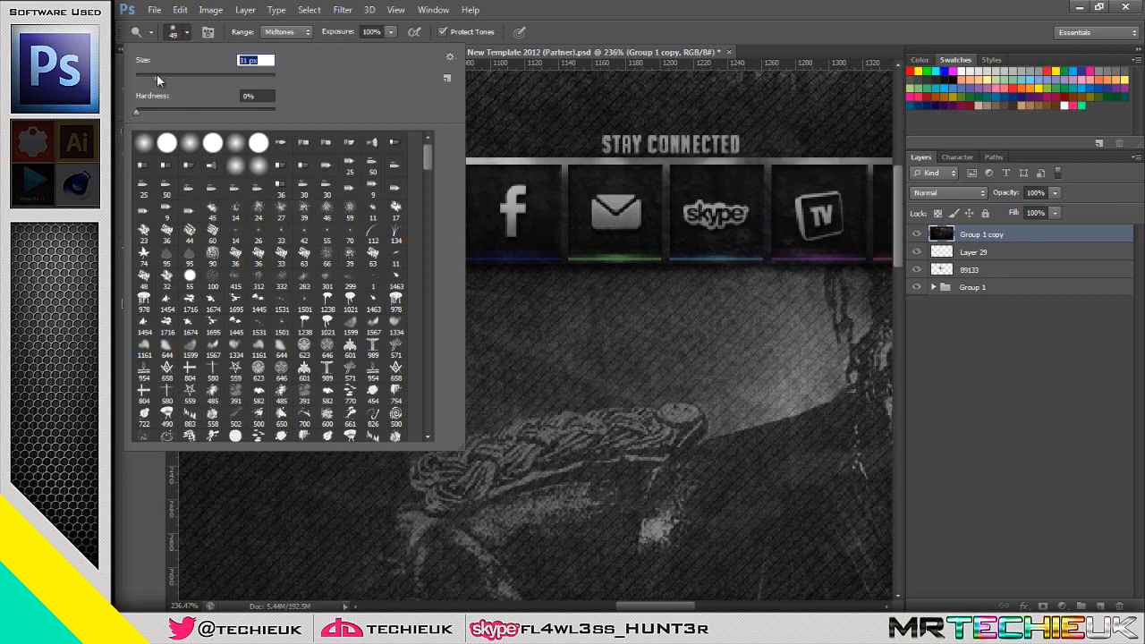
{"action": "left_click", "coordinate": [668, 59]}
Step: Dodge bright highlights onto the icon bar's right edge and the coloured strips under the Skype, TV and T icons
{"action": "scroll", "coordinate": [428, 226], "scroll_direction": "down", "scroll_amount": 4}
{"action": "scroll", "coordinate": [843, 236], "scroll_direction": "up", "scroll_amount": 5}
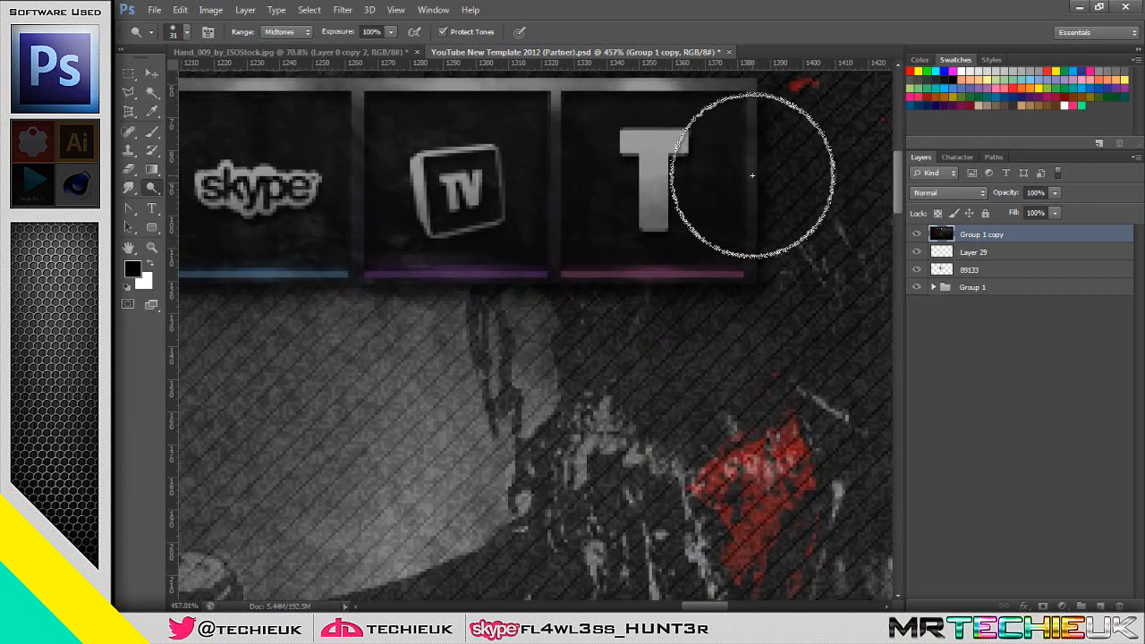
{"action": "scroll", "coordinate": [707, 298], "scroll_direction": "down", "scroll_amount": 3}
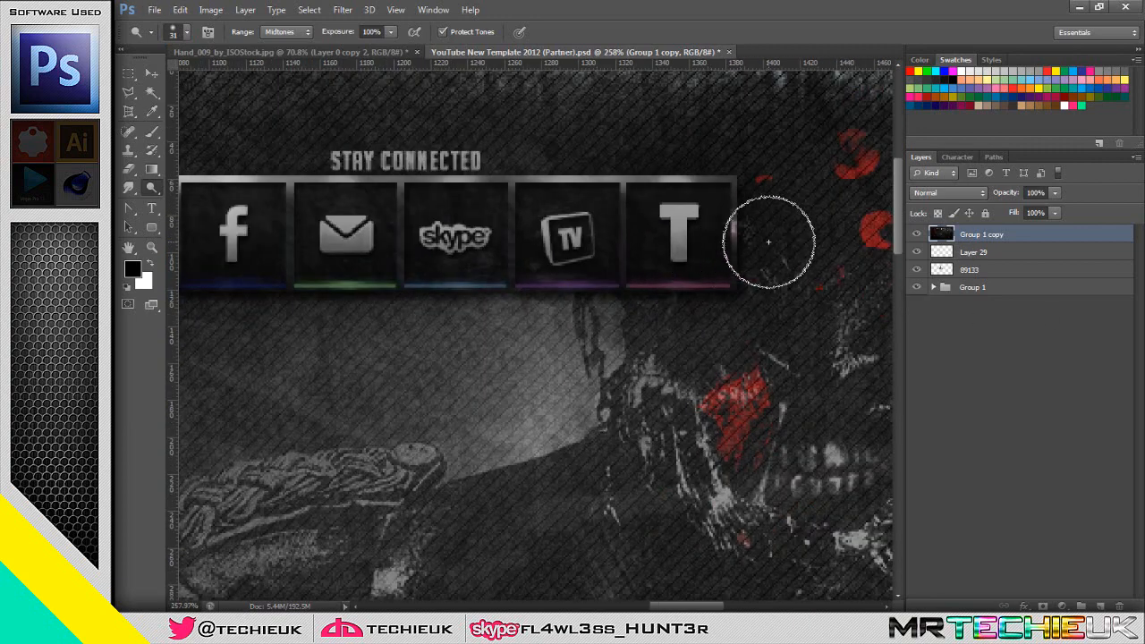
{"action": "left_click", "coordinate": [453, 288]}
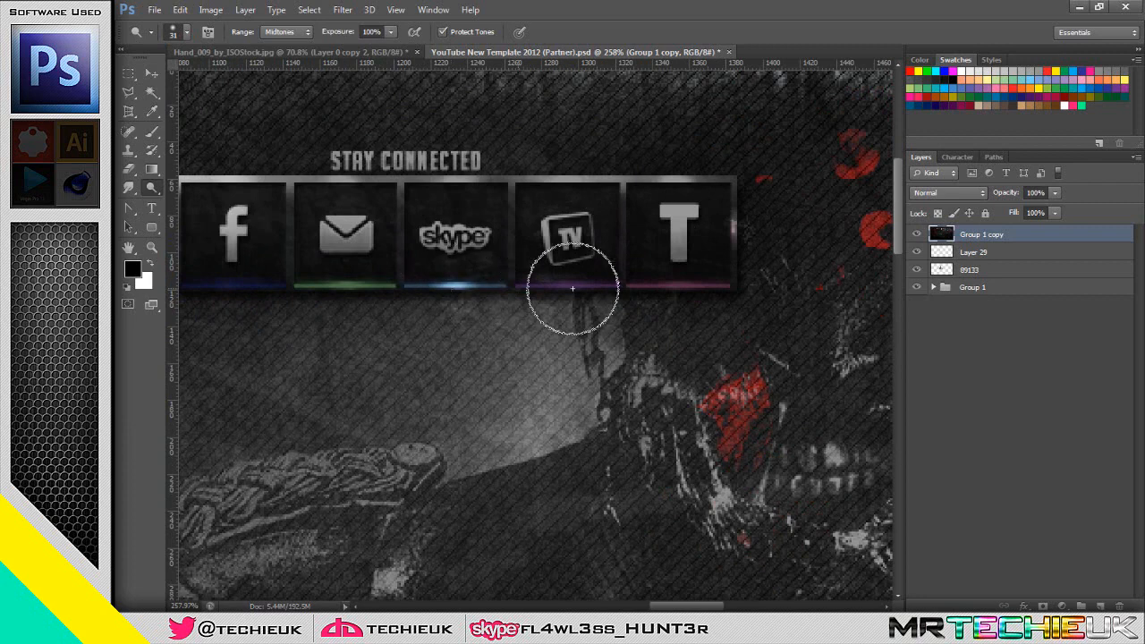
{"action": "left_click", "coordinate": [565, 285]}
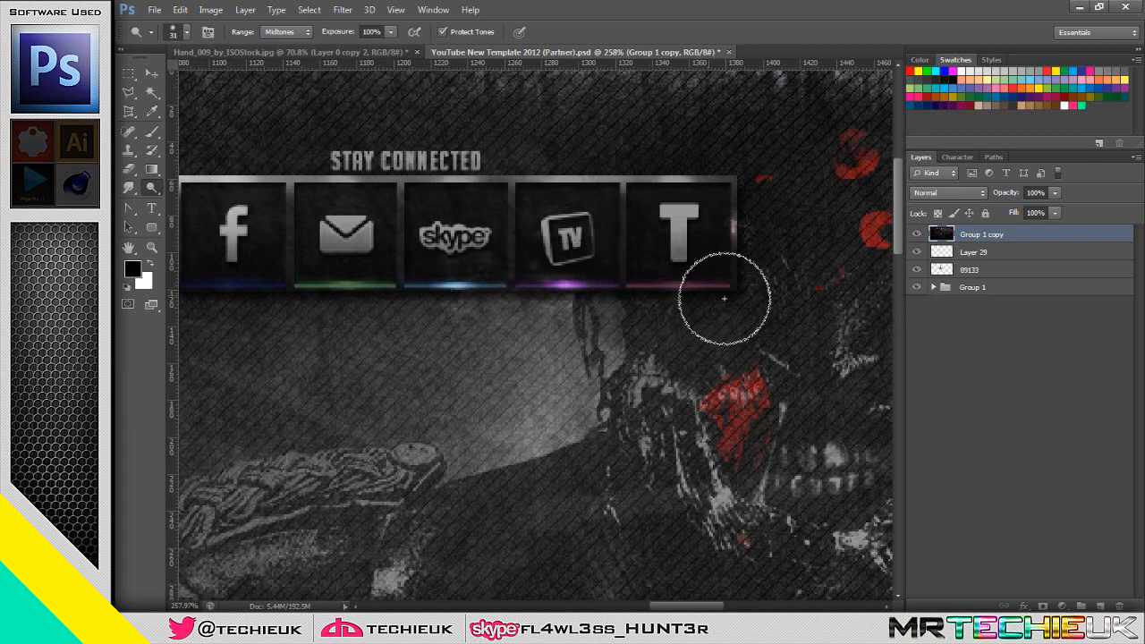
{"action": "left_click", "coordinate": [682, 283]}
{"action": "left_click", "coordinate": [681, 282]}
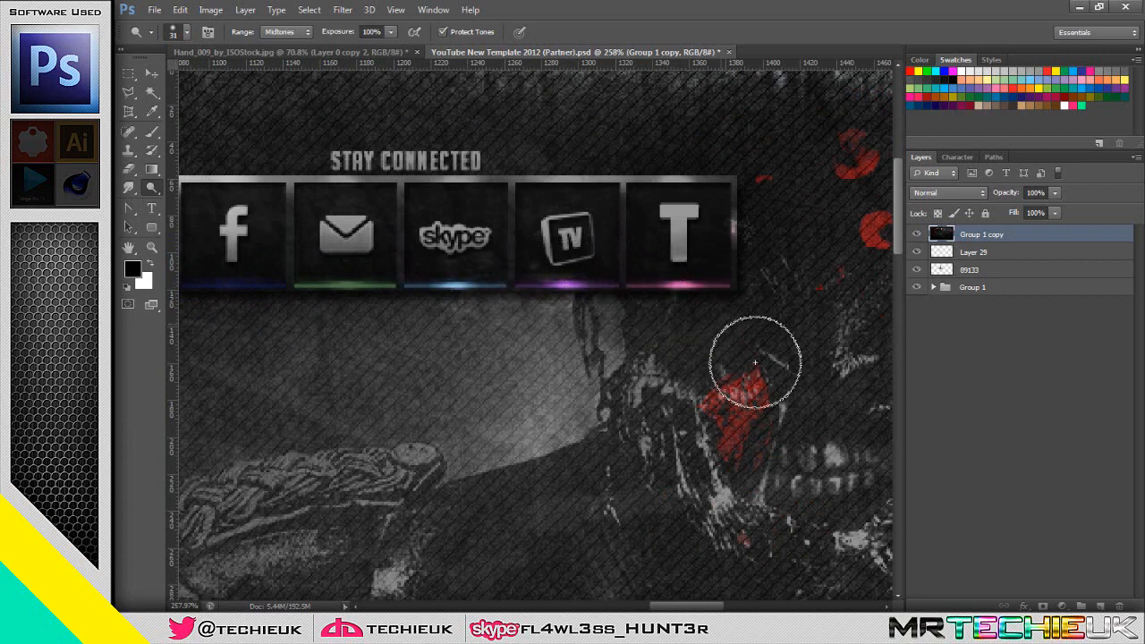
Step: Dodge highlights onto the green strip under the mail icon and the blue strip under the Facebook icon
{"action": "scroll", "coordinate": [742, 340], "scroll_direction": "down", "scroll_amount": 1}
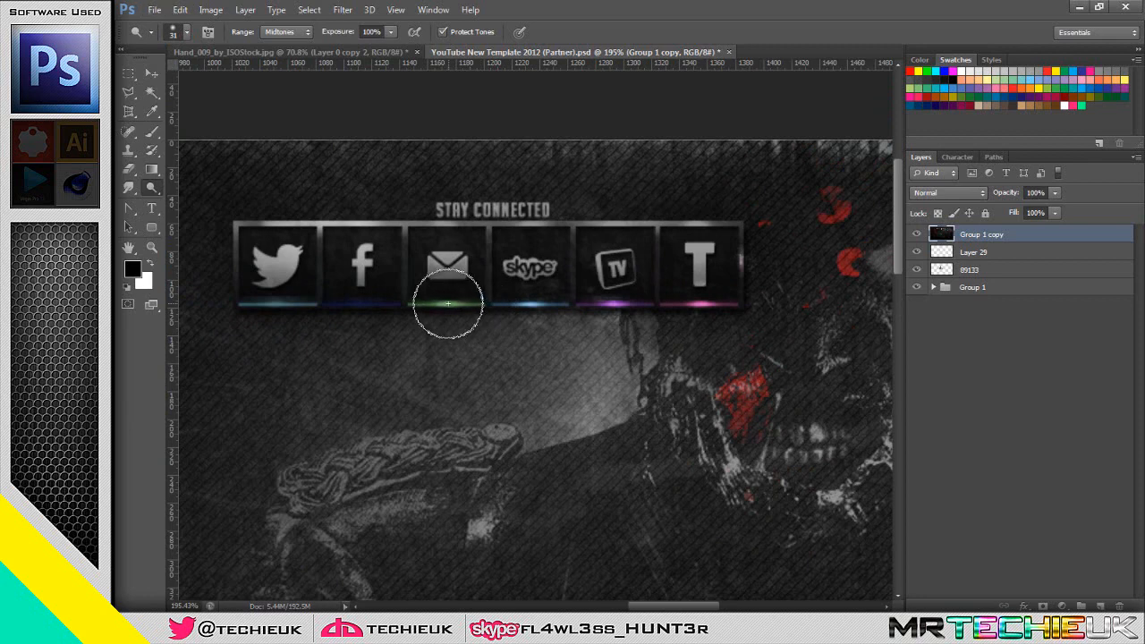
{"action": "left_click", "coordinate": [448, 303]}
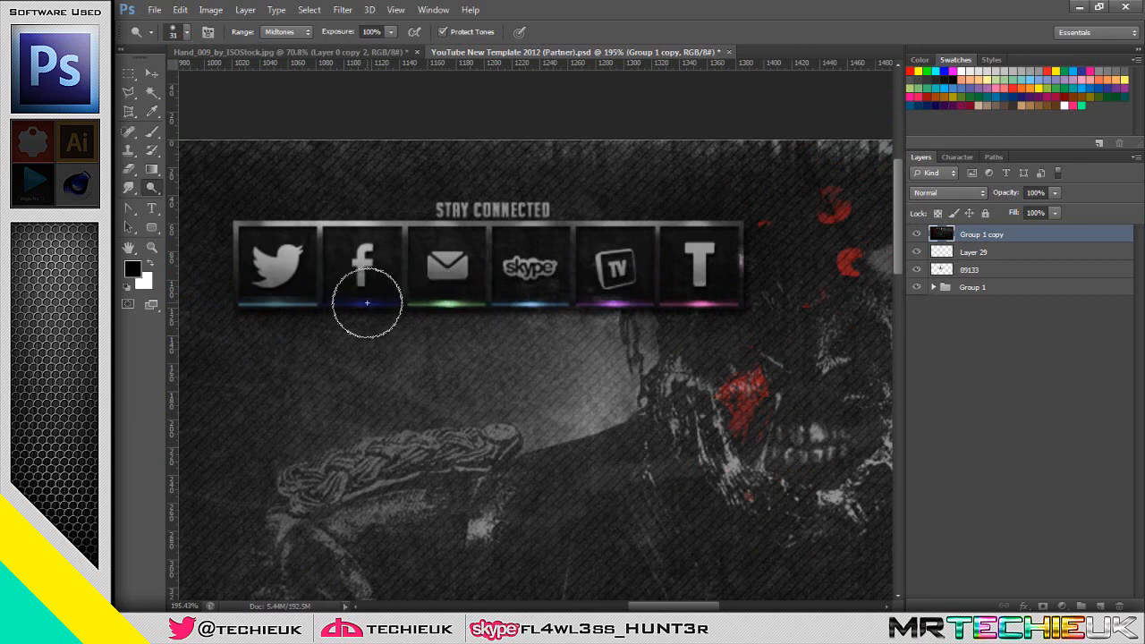
{"action": "left_click", "coordinate": [367, 303]}
{"action": "scroll", "coordinate": [667, 358], "scroll_direction": "down", "scroll_amount": 4}
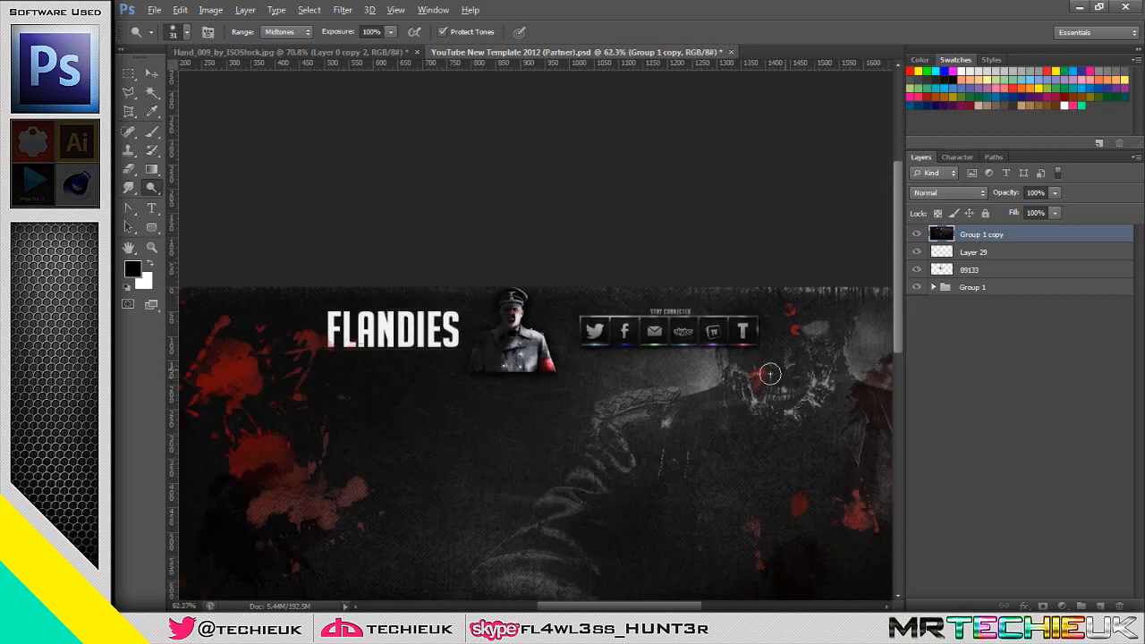
{"action": "scroll", "coordinate": [547, 301], "scroll_direction": "down", "scroll_amount": 1}
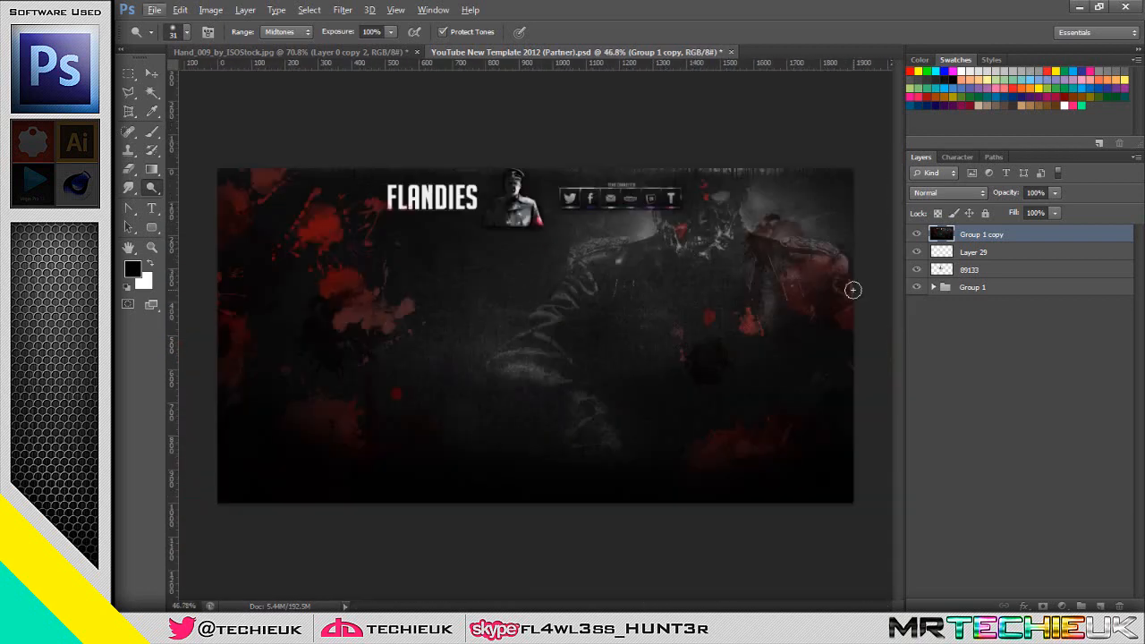